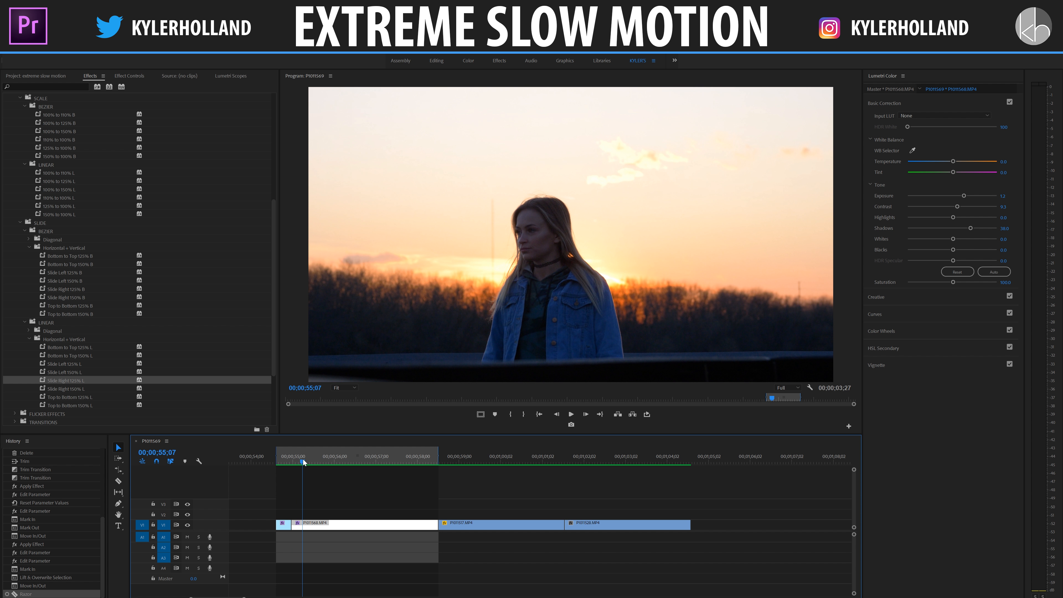
Step: Cut the first clip at 00;00;55;07 and delete the pieces after and before the short middle section
left_click(303, 526)
key("v")
left_click(327, 525)
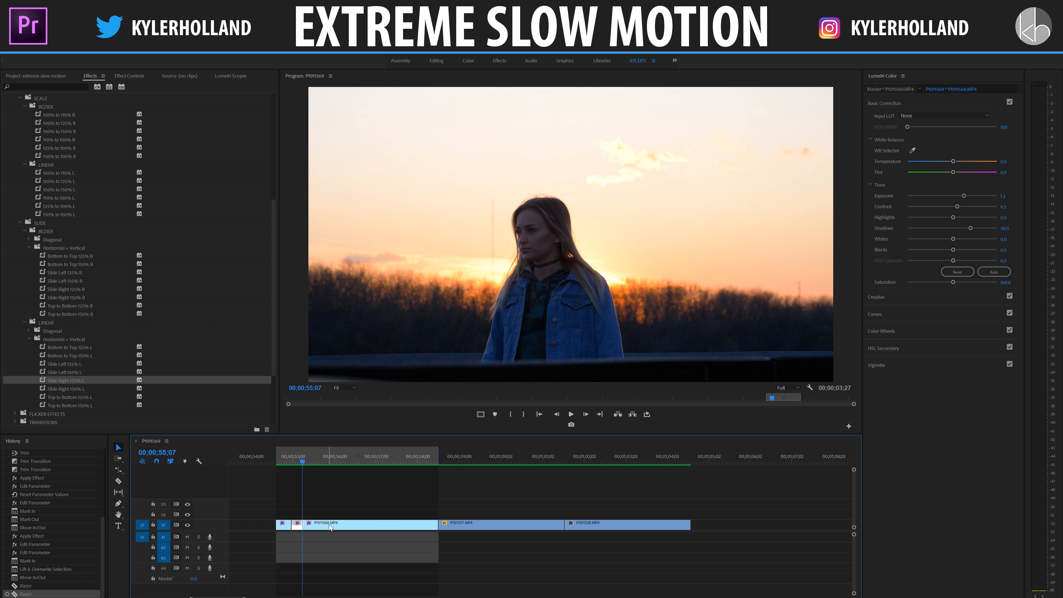
key("Delete")
left_click(283, 526)
key("Delete")
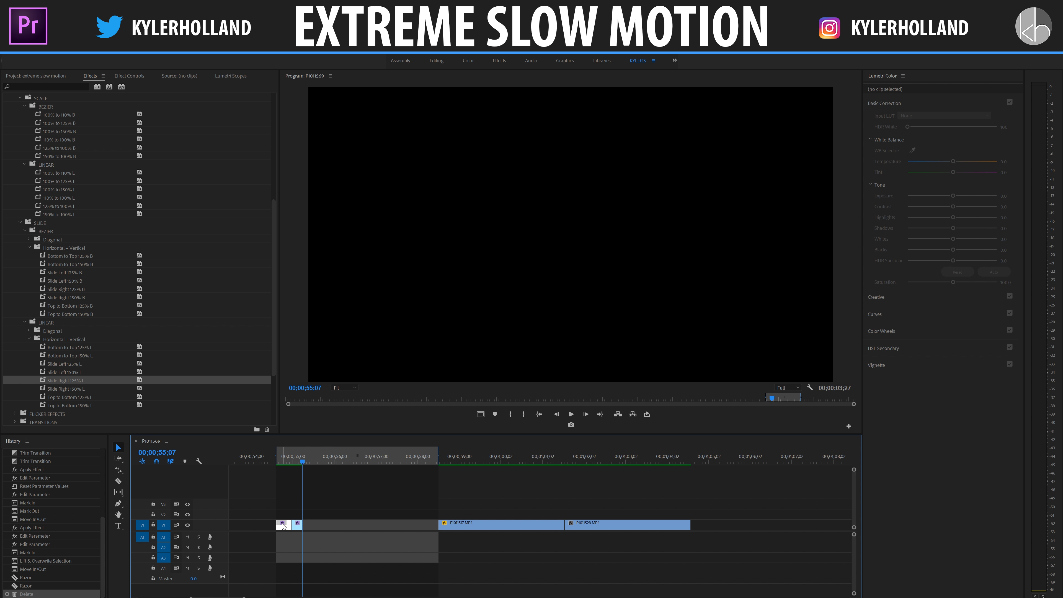
Step: Zoom in on the remaining short piece of the first clip and play it at normal speed
left_click(300, 526)
key("equal")
key("equal")
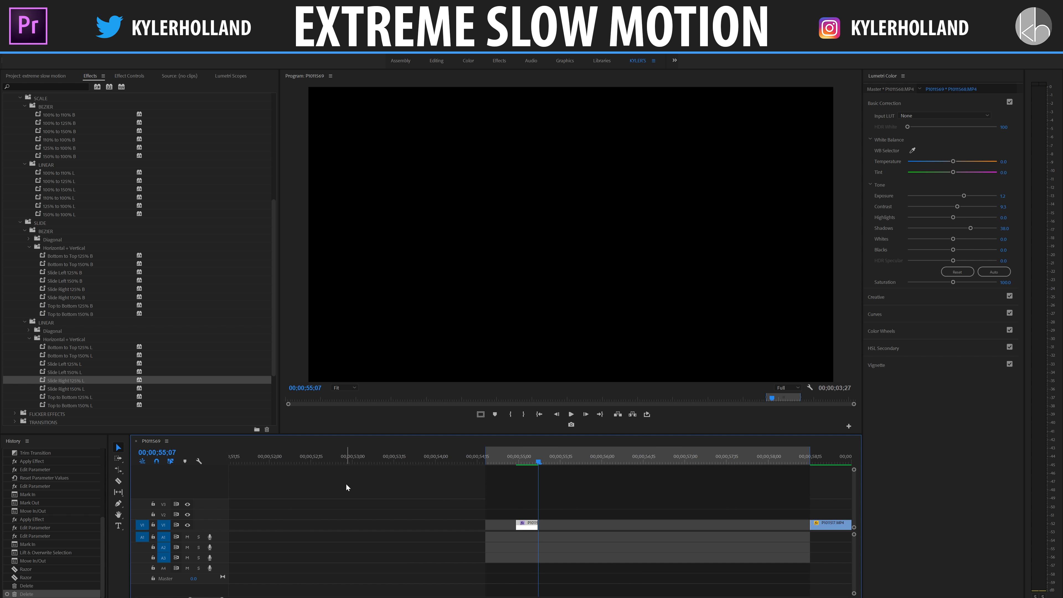
left_click(512, 462)
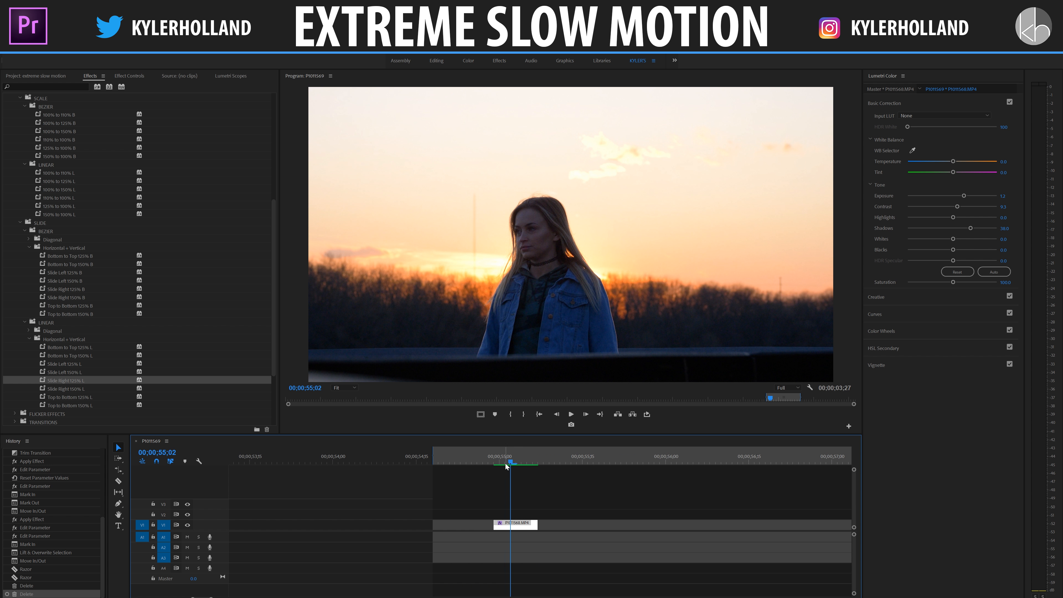
left_click(478, 462)
key("space")
left_click(412, 462)
key("space")
key("space")
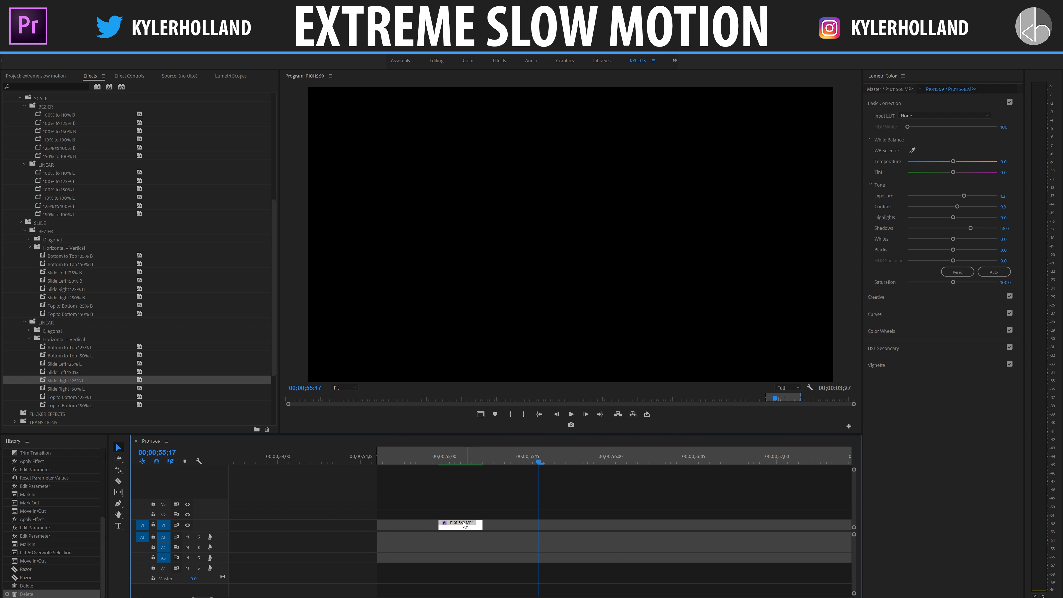
Step: Set the short first clip's speed to 40% with Optical Flow interpolation and play it back
right_click(458, 525)
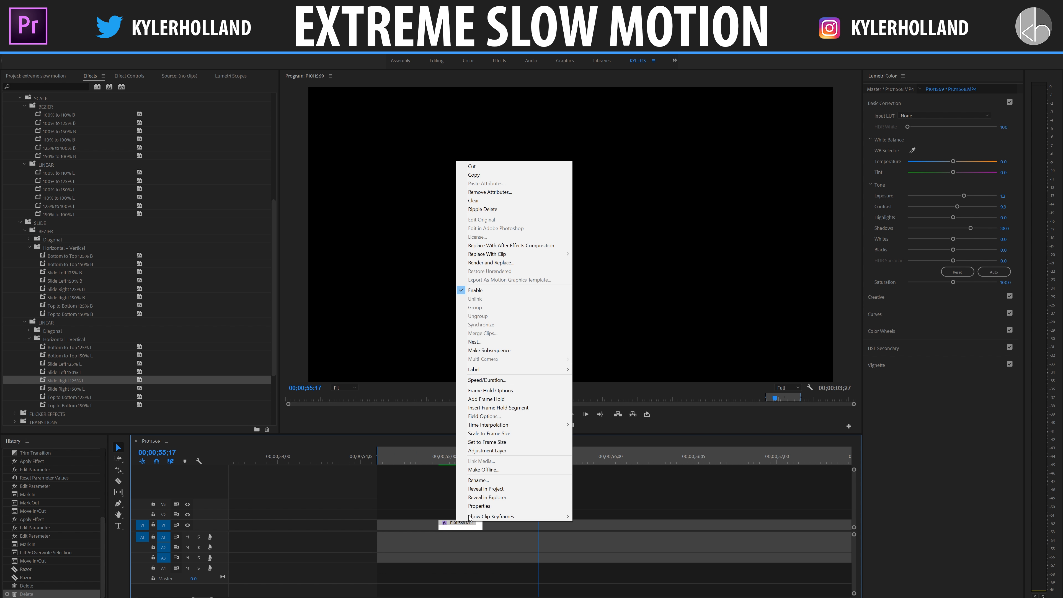
left_click(498, 381)
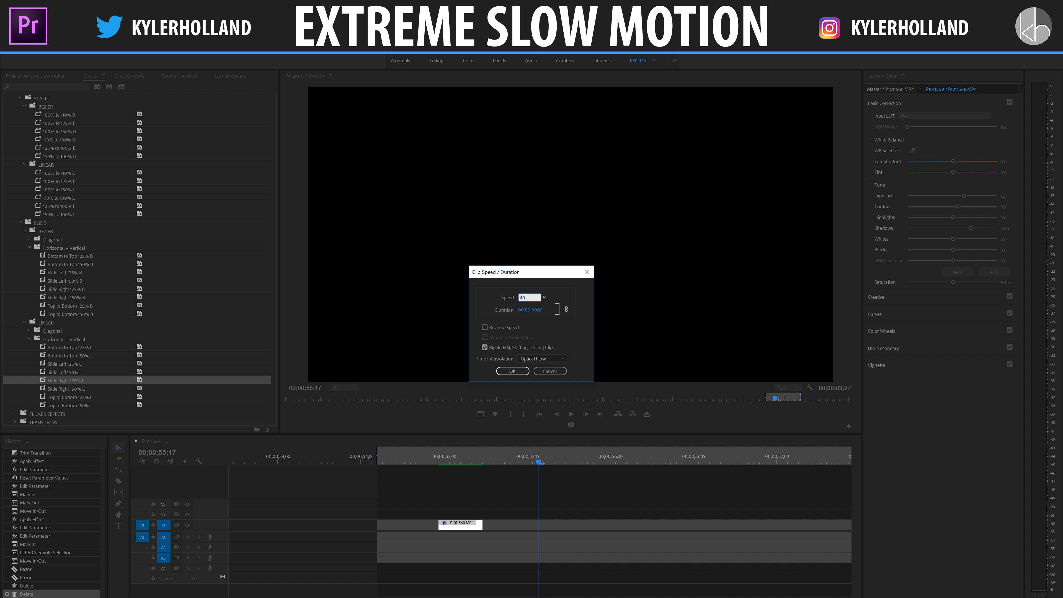
type("40")
key("Return")
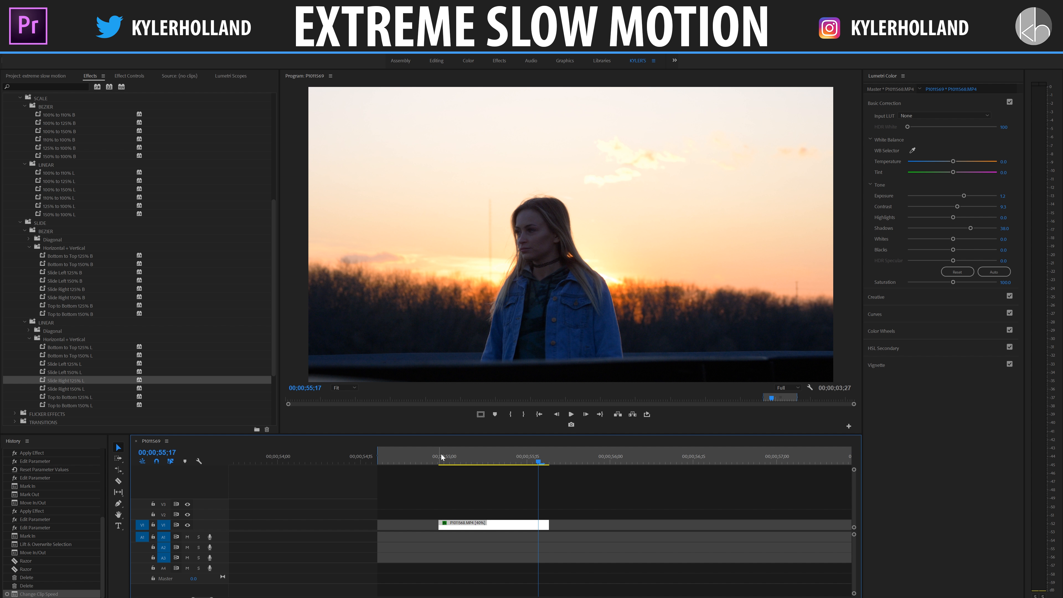
key("space")
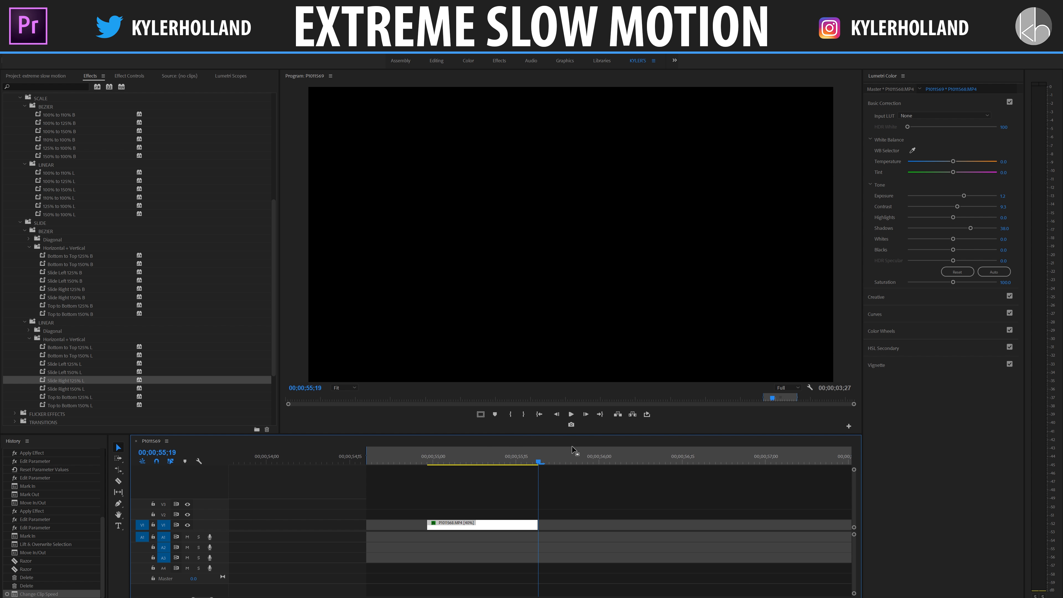
Step: Set the first clip's speed to 5% with Time Interpolation on Optical Flow
right_click(477, 521)
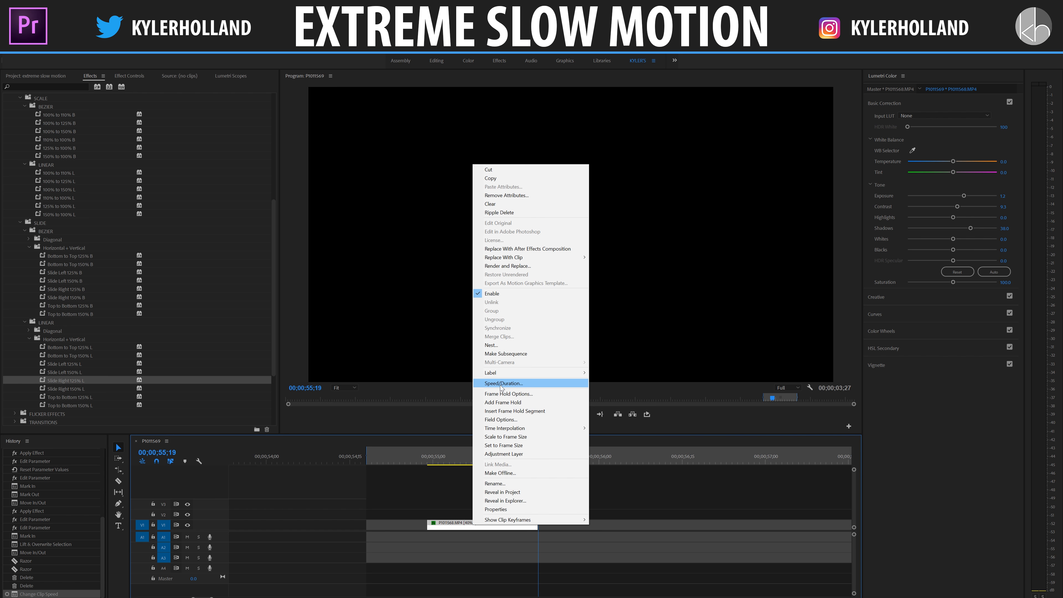
left_click(525, 386)
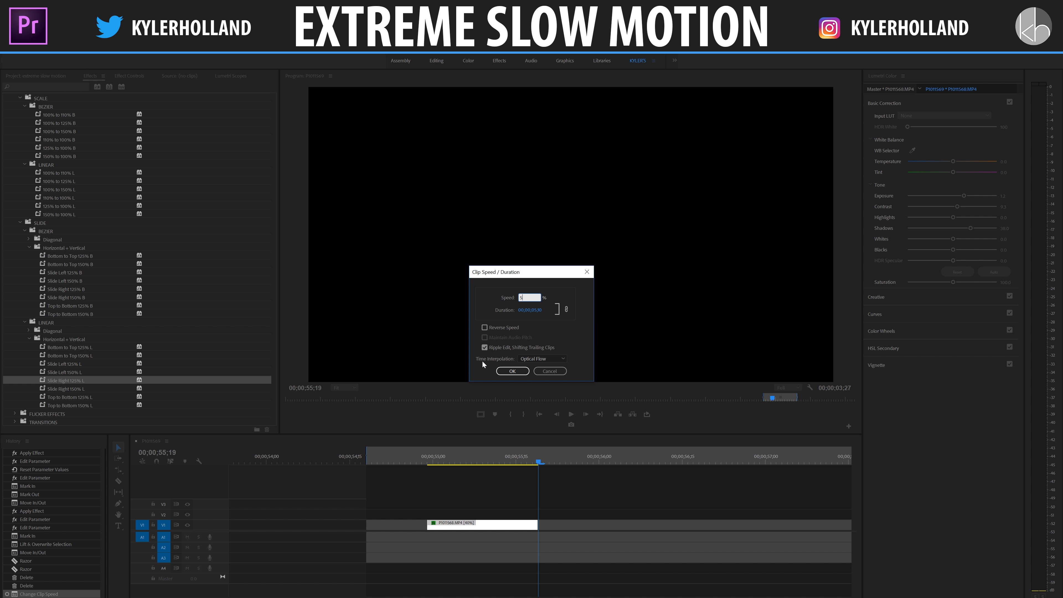
left_click(534, 359)
left_click(575, 382)
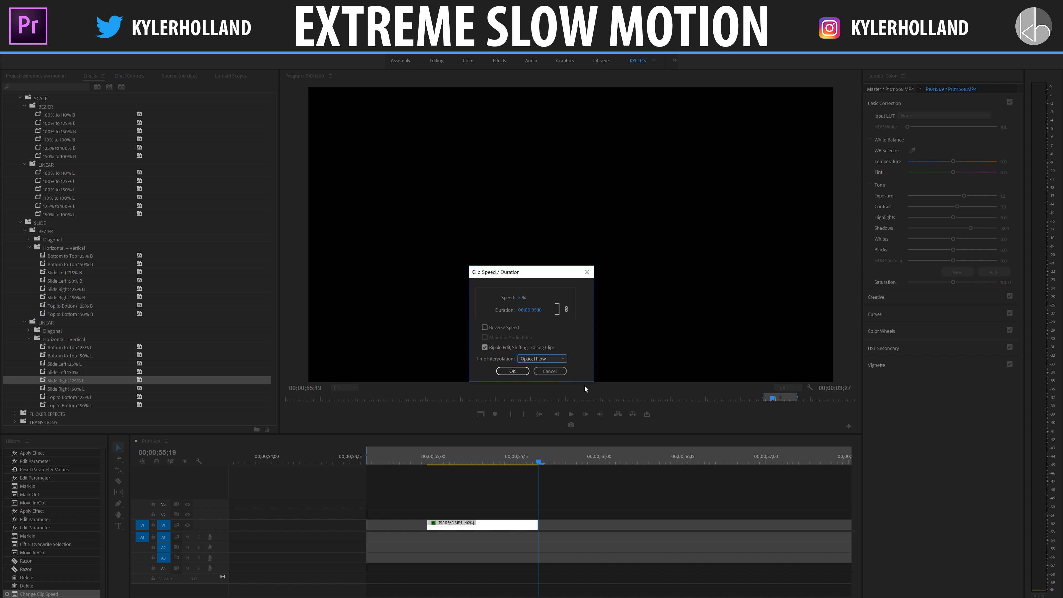
left_click(519, 372)
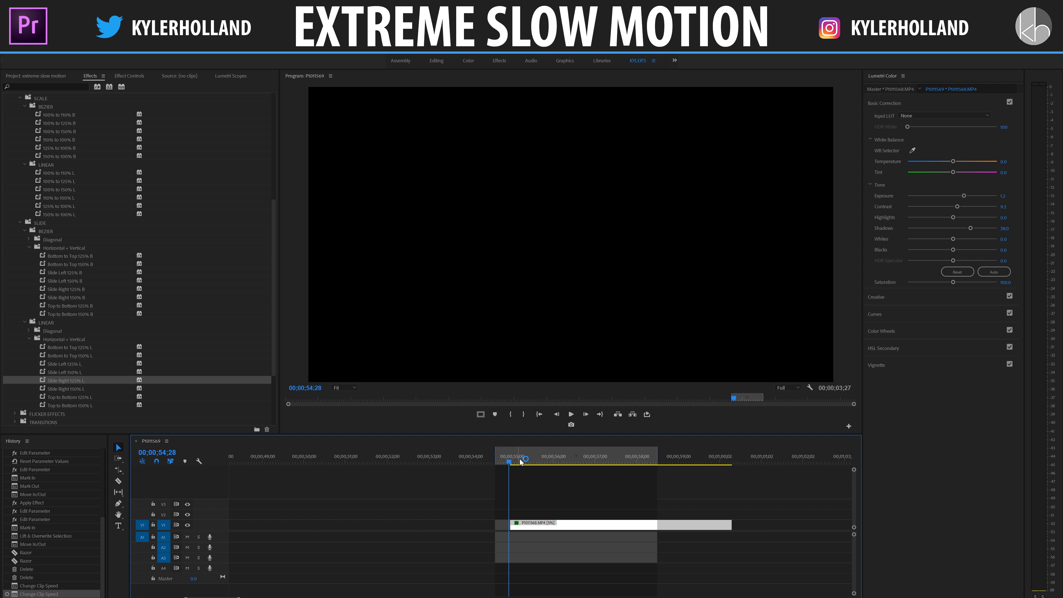
Step: Step frame by frame through the slowed first clip and play it to examine the unrendered motion
key("Right")
key("Right")
key("Right")
key("Right")
key("Right")
key("Right")
key("Right")
key("Right")
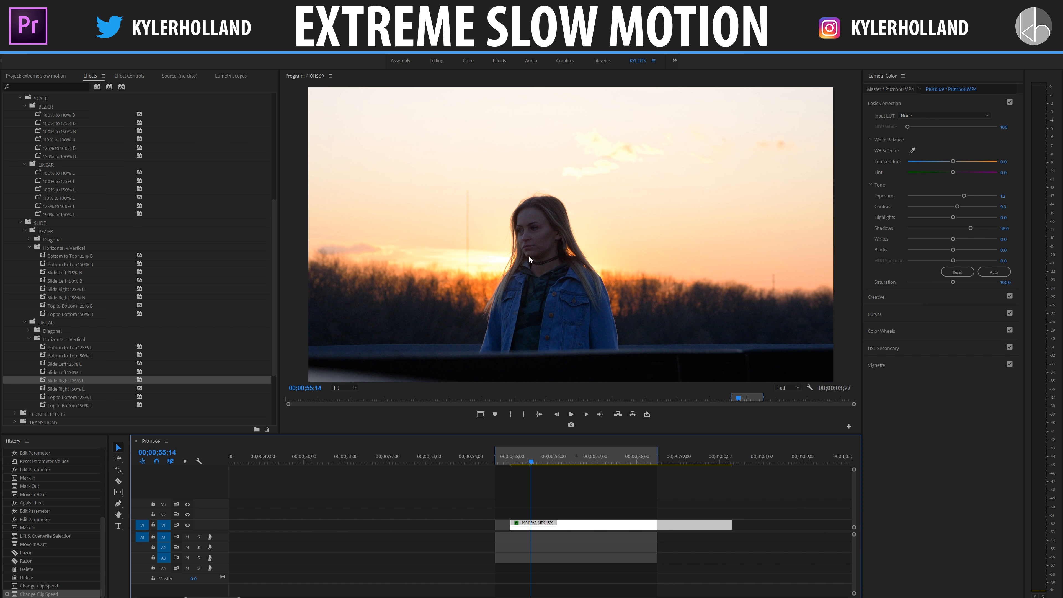
key("Right")
key("Right")
key("Right")
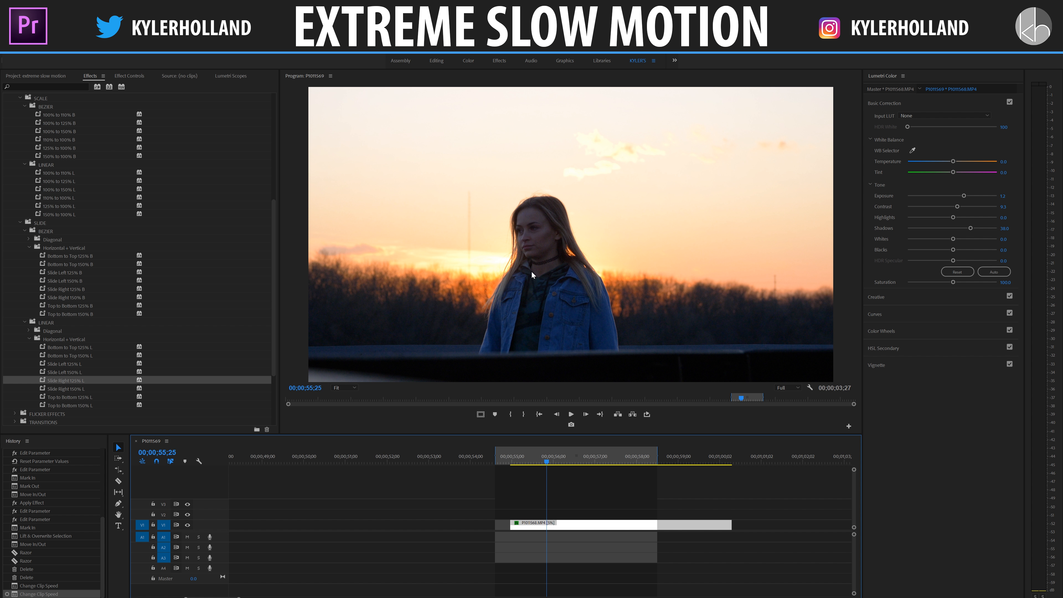
left_click(516, 458)
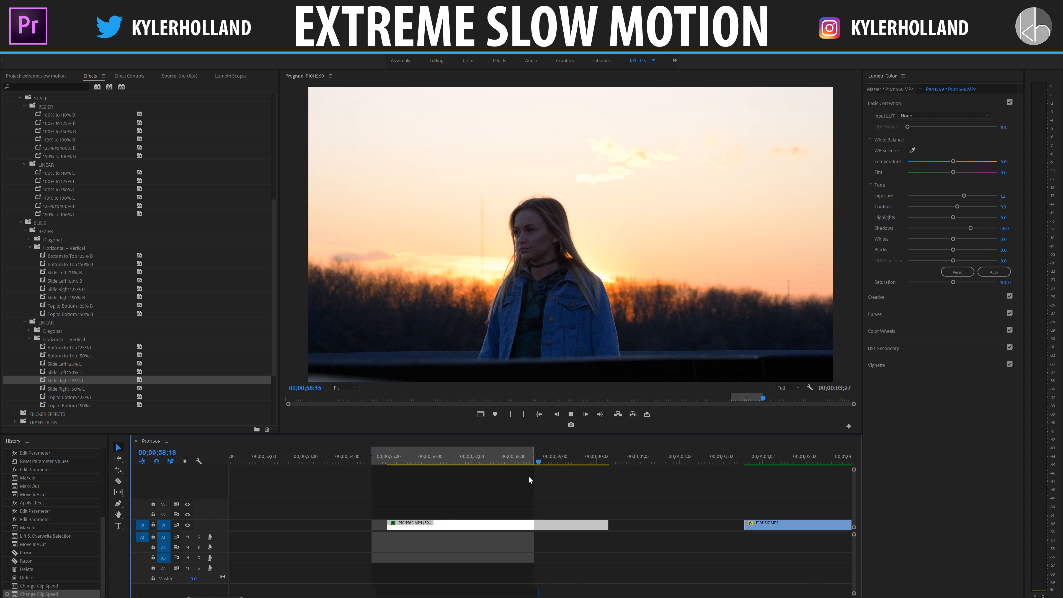
left_click(457, 461)
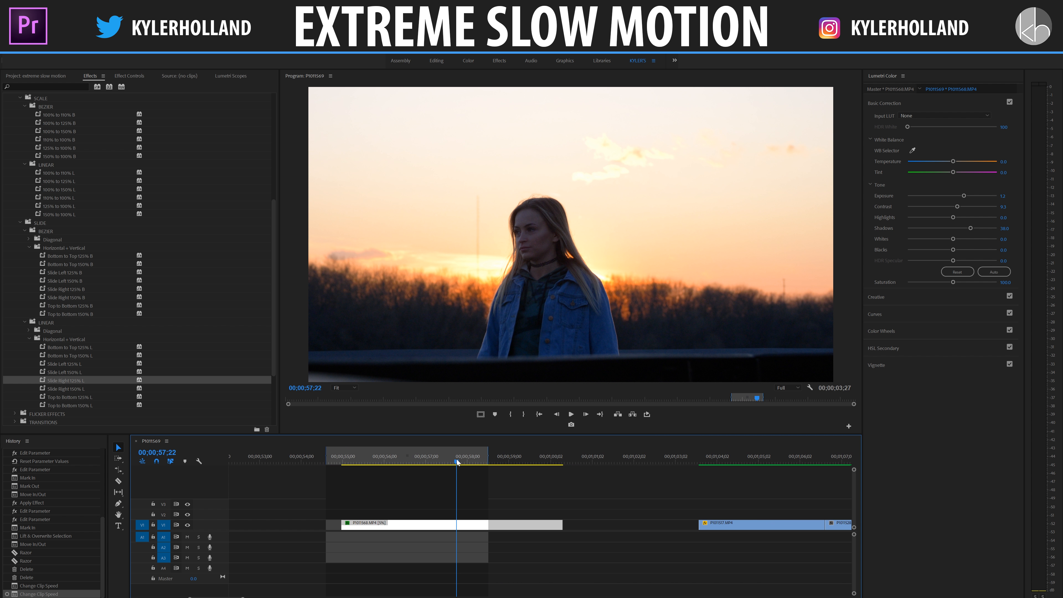
Step: Mark in and out points around the slowed first clip and render that range with Render In to Out
key("x")
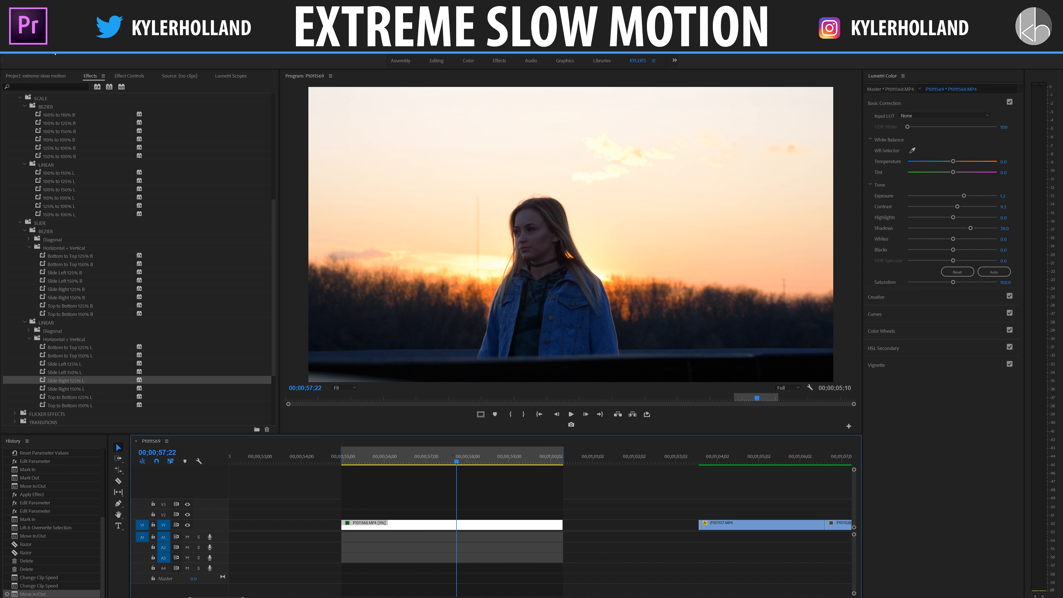
left_click(54, 52)
left_click(68, 76)
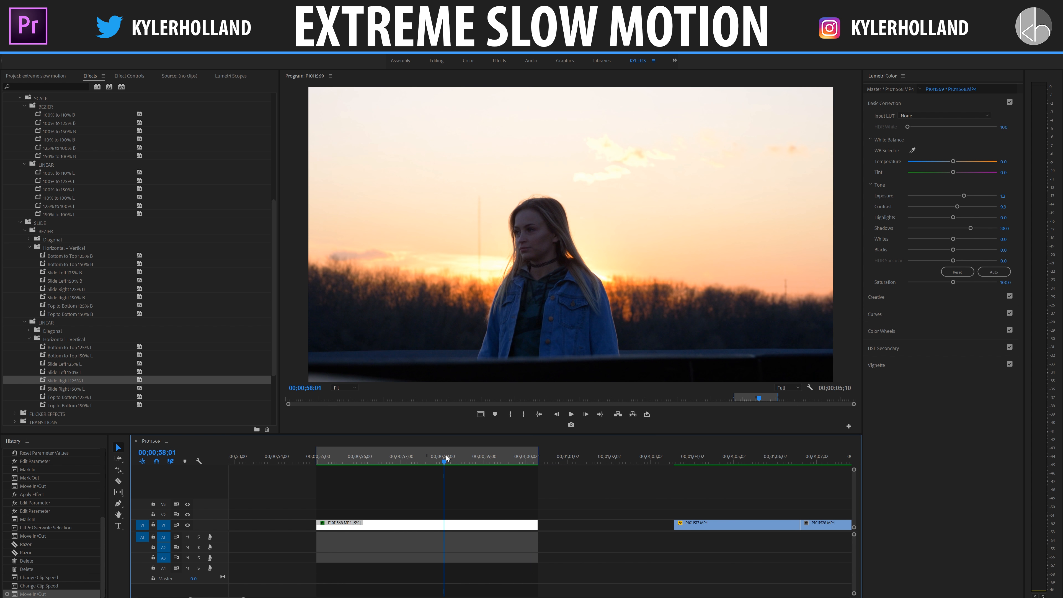
Step: Move the second clip earlier on V1, closer to the slowed first clip, and play it from its start
left_click(547, 459)
scroll(624, 500, "down", 6)
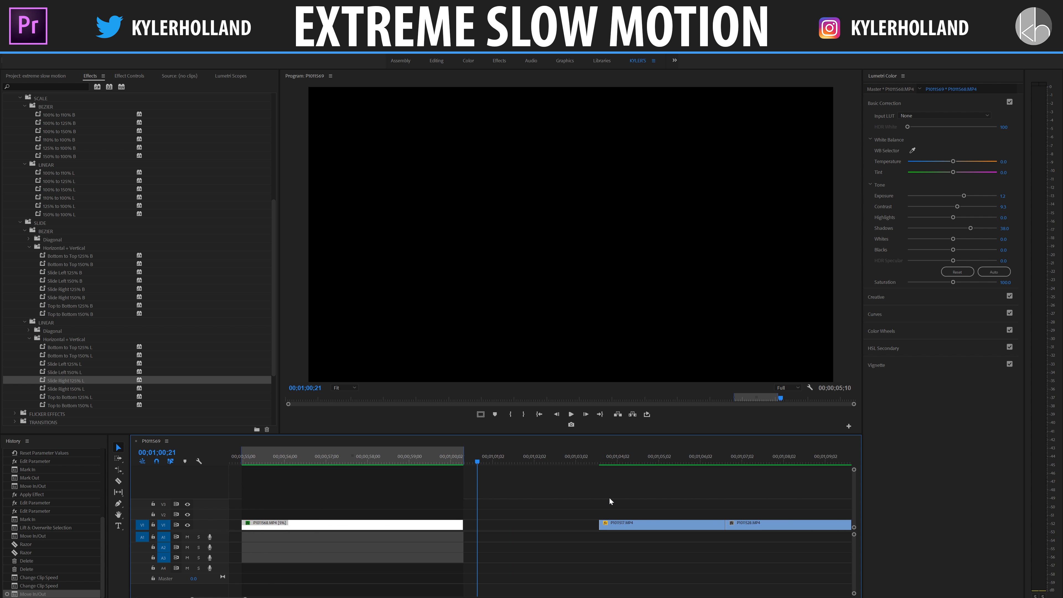
left_click_drag(556, 529, 410, 531)
left_click_drag(418, 462, 409, 467)
key("space")
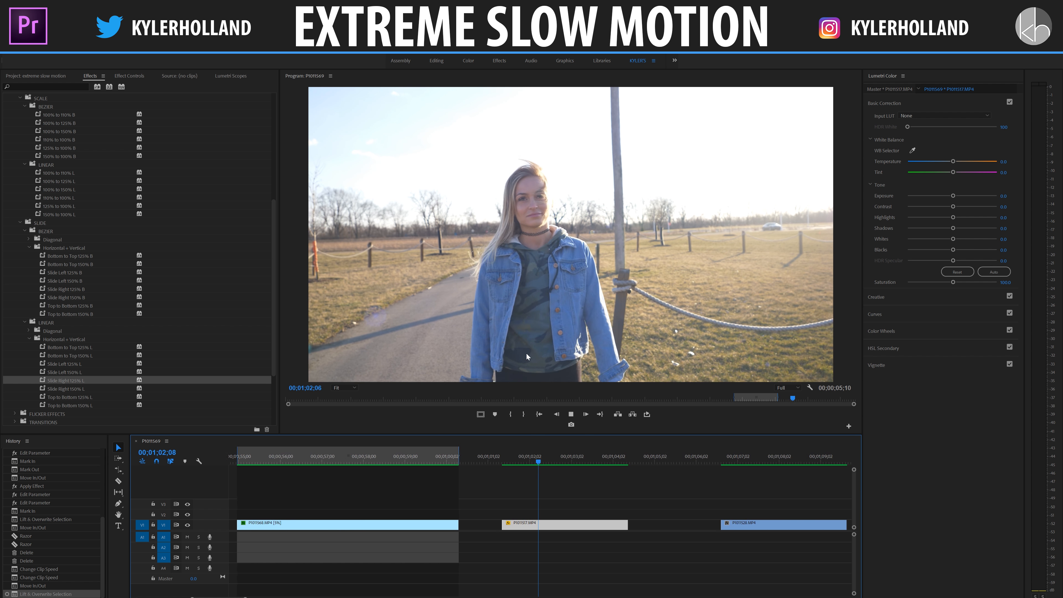
Step: Cut the second clip at 00;01;01;17 with the Razor tool
left_click(480, 462)
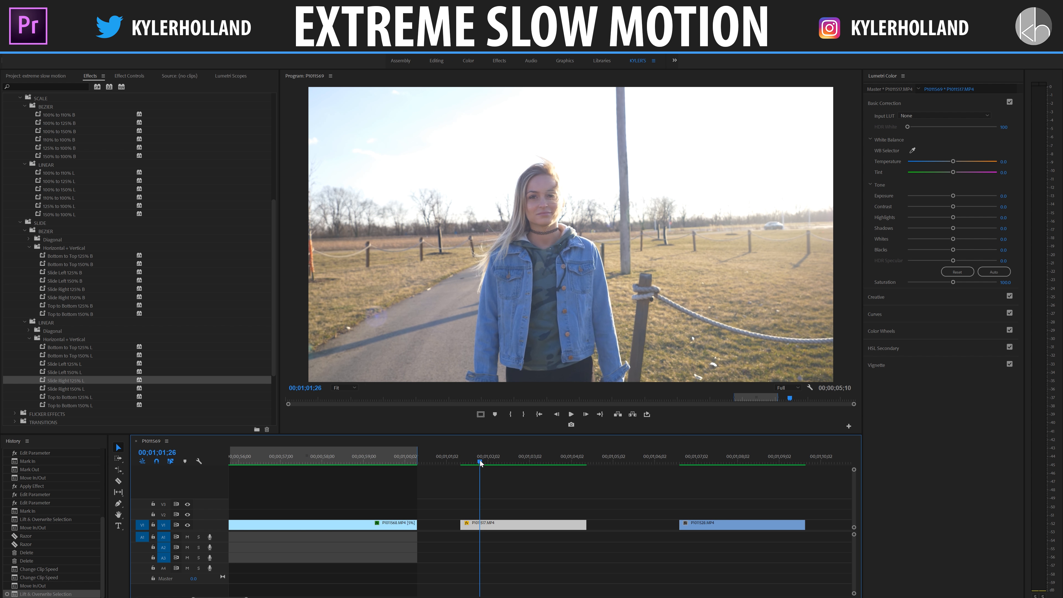
mouse_move(481, 461)
left_mouse_down()
mouse_move(567, 456)
mouse_move(468, 454)
left_mouse_up()
key("c")
left_click(468, 524)
key("v")
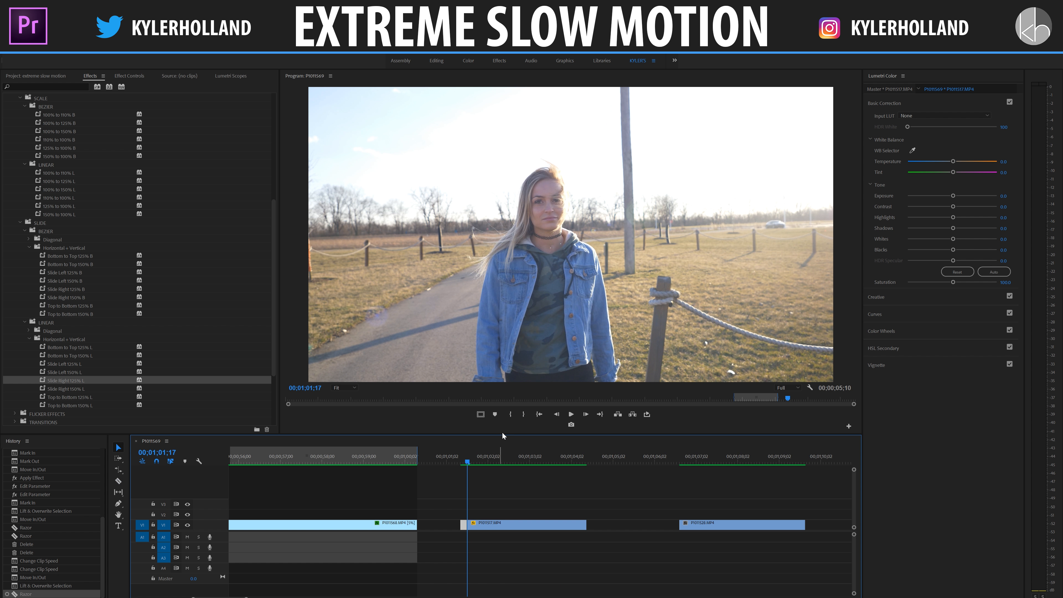
Step: Cut the second clip again at 00;01;01;26 and delete the pieces after and before the short middle section
key("space")
left_click_drag(541, 460, 539, 459)
left_click(540, 525)
key("v")
left_click(541, 525)
key("Delete")
left_click(522, 526)
key("Delete")
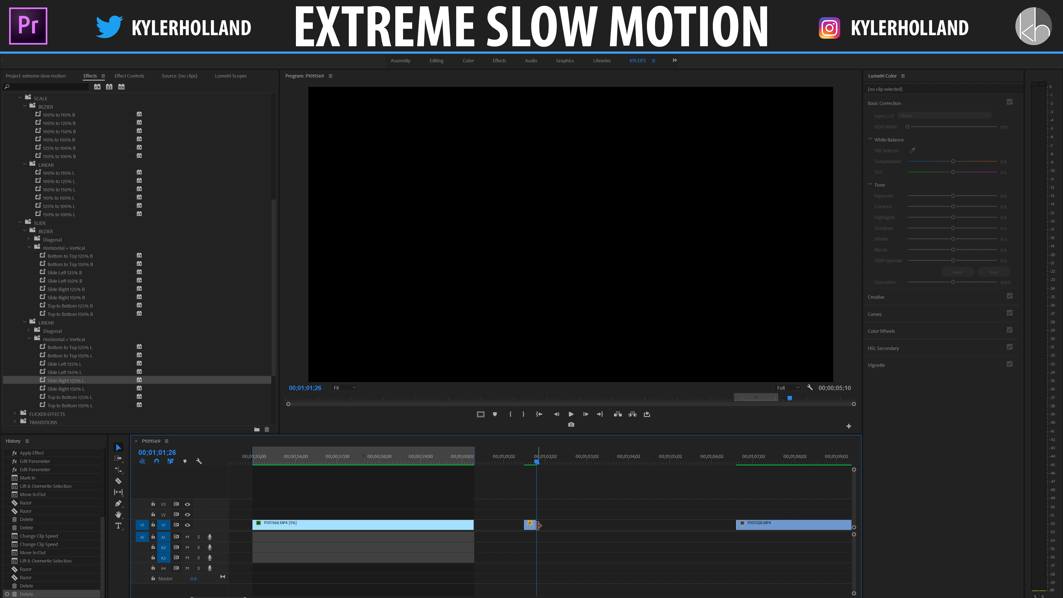
Step: Set the remaining piece of the second clip to 5% speed with Optical Flow interpolation
left_click(519, 457)
key("space")
key("space")
key("shift+Left")
key("shift+Left")
right_click(526, 525)
left_click(528, 526)
right_click(529, 526)
left_click(581, 385)
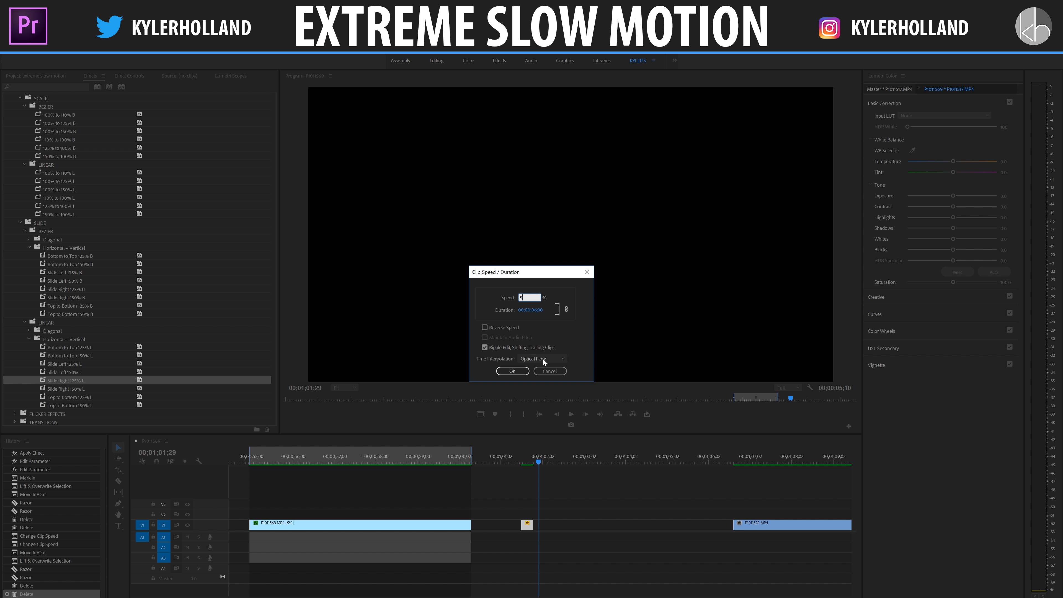
left_click(554, 357)
left_click(512, 371)
Step: Mark in and out points around the slowed second clip and render that range with Render In to Out
left_click_drag(506, 460, 657, 463)
key("x")
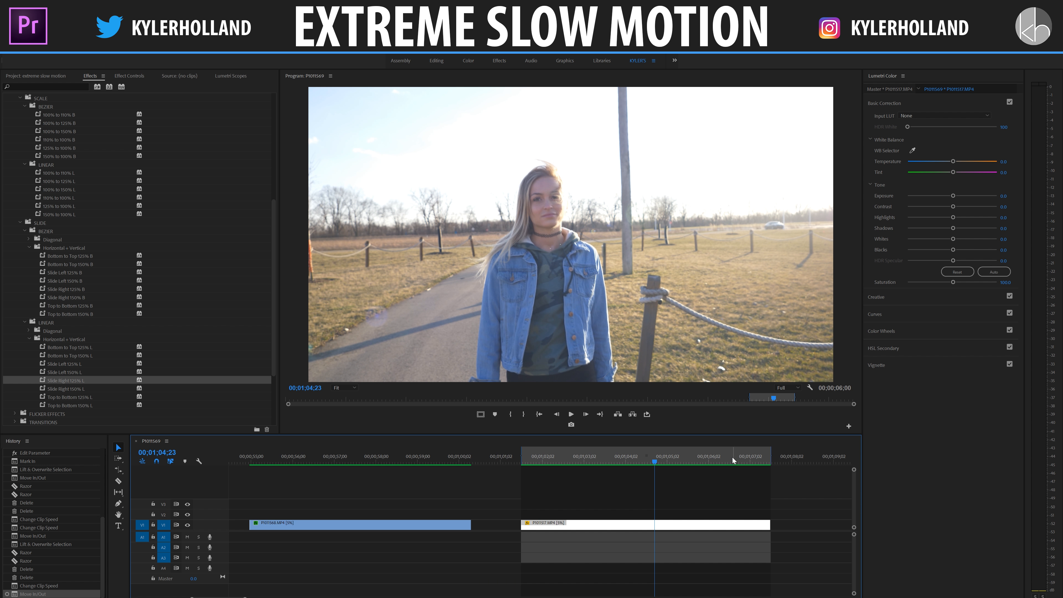
left_click(47, 50)
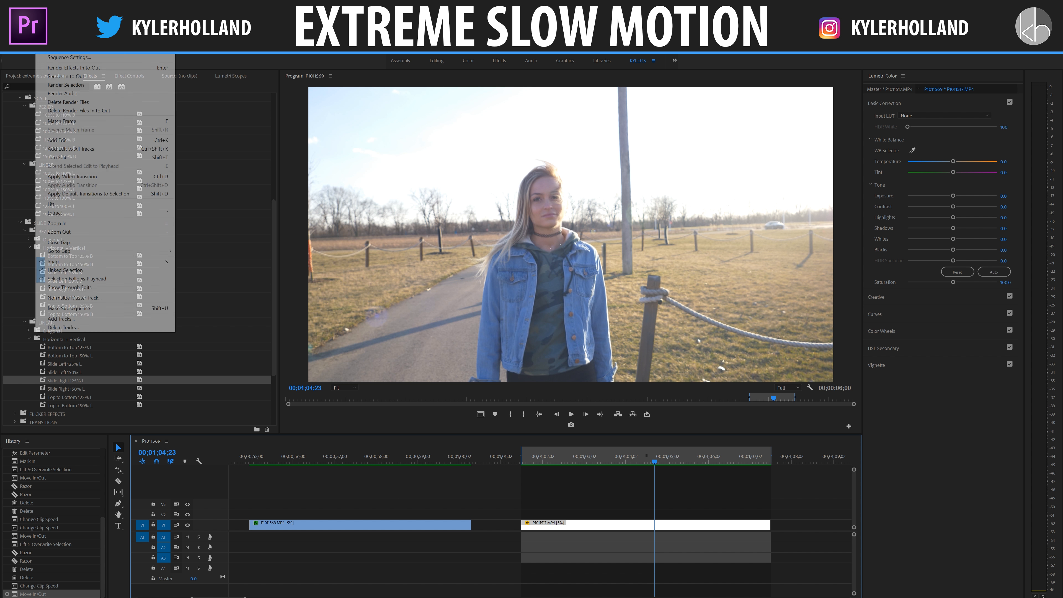
left_click(74, 76)
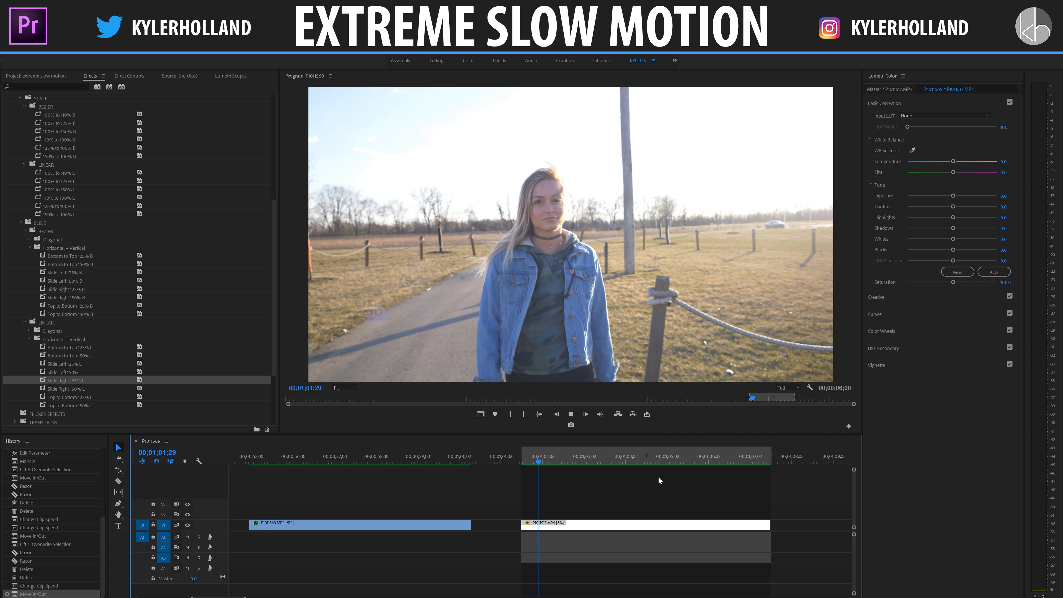
Step: Play the rendered second clip from its start, including with the Program monitor maximized, to examine the slow motion
key("space")
left_click_drag(536, 455, 501, 457)
left_click(540, 282)
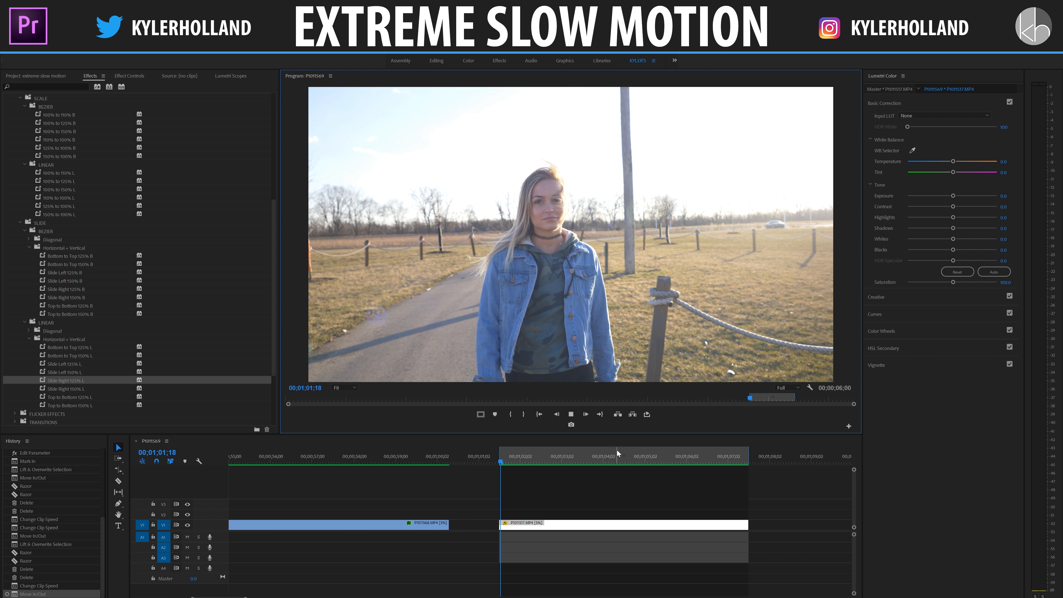
key("space")
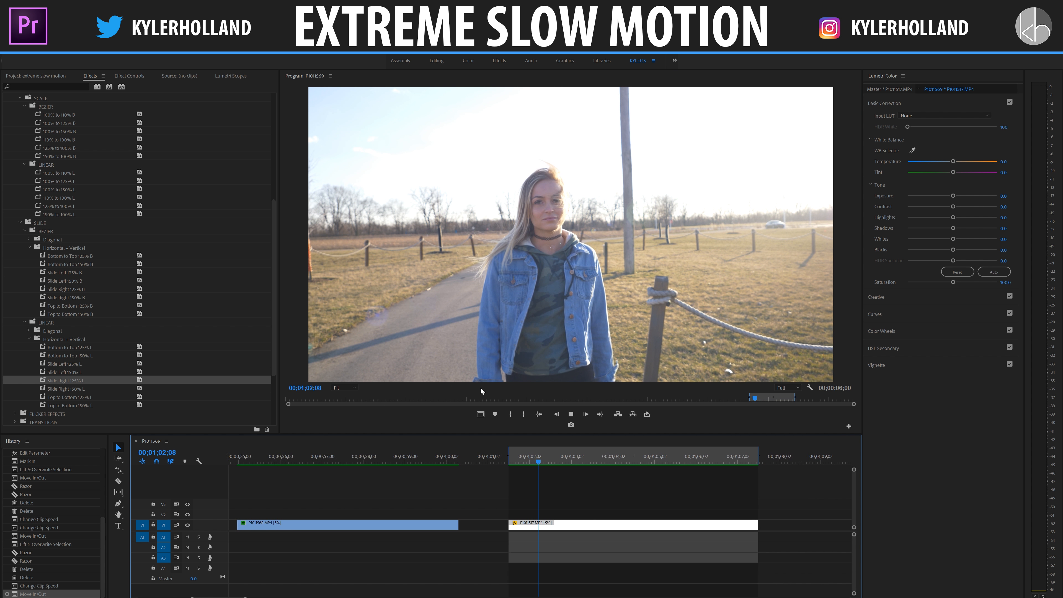
key("space")
left_click(499, 460)
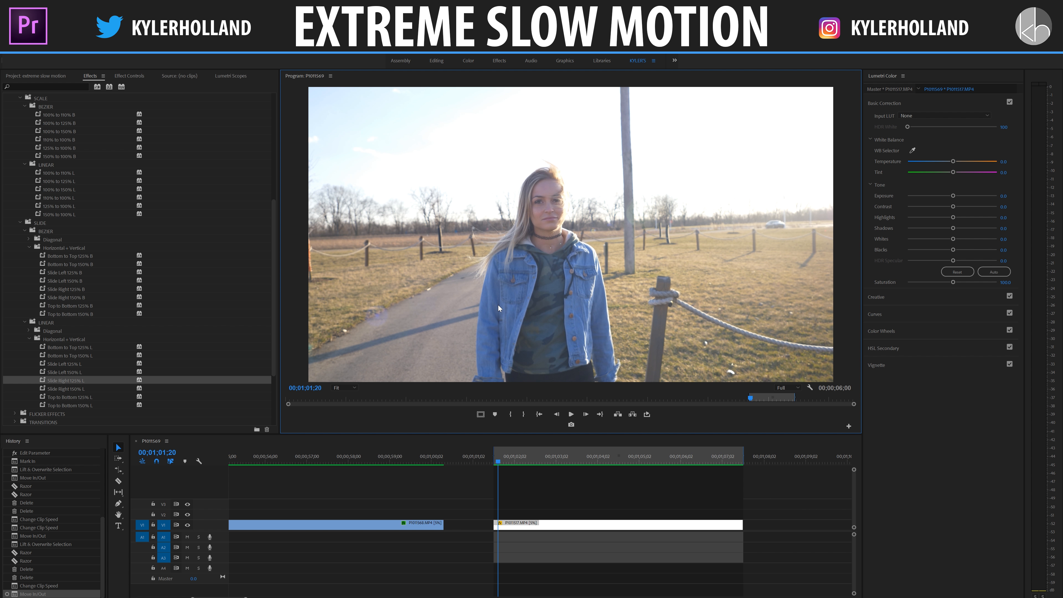
key("grave")
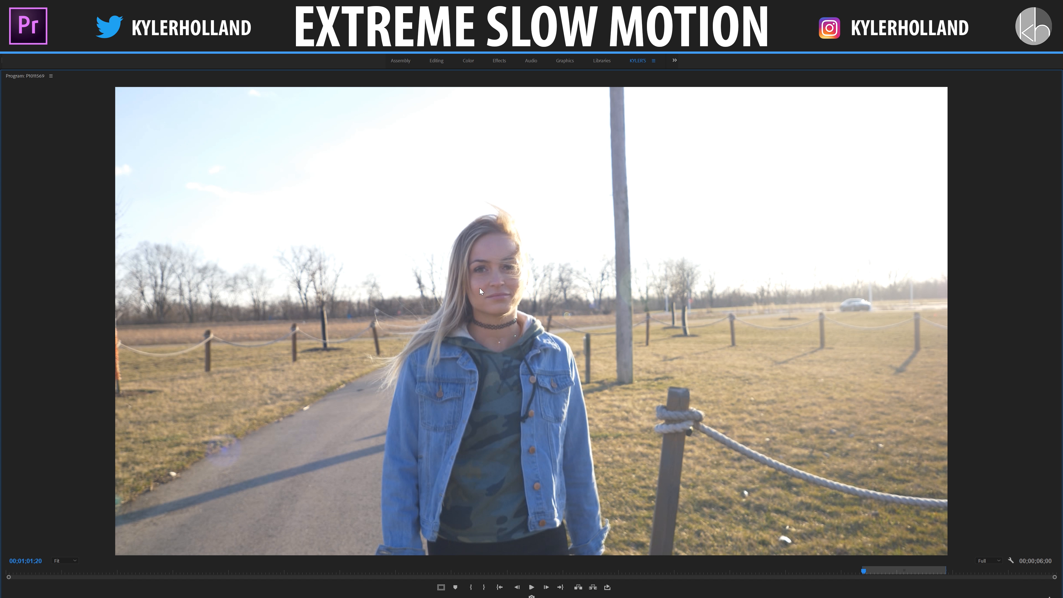
key("space")
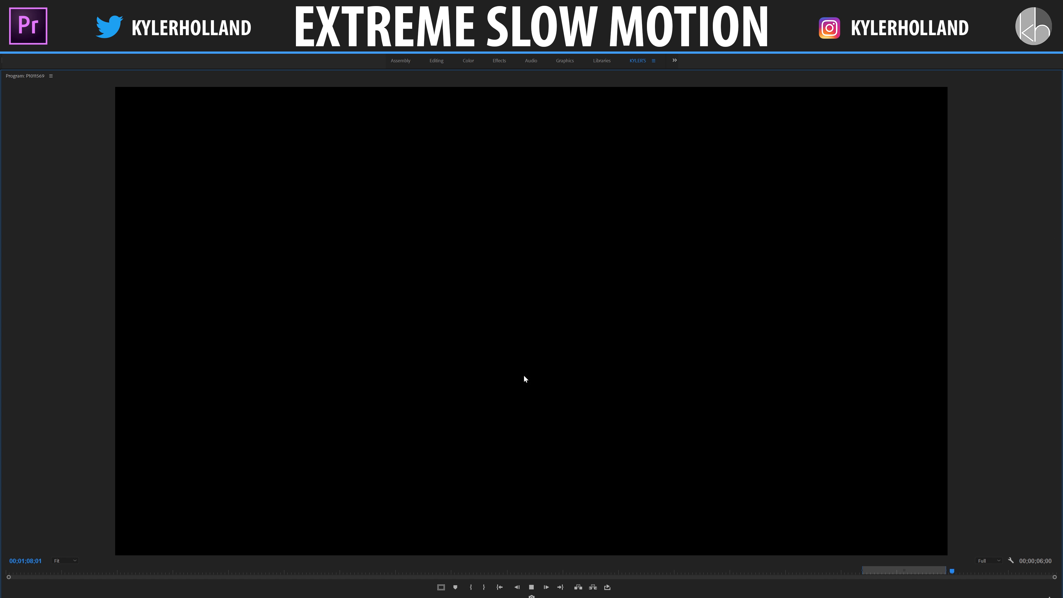
Step: Restore the Program monitor to its normal size and replay the slowed second clip from the timeline
key("grave")
left_click(355, 461)
left_click_drag(353, 467, 270, 471)
key("space")
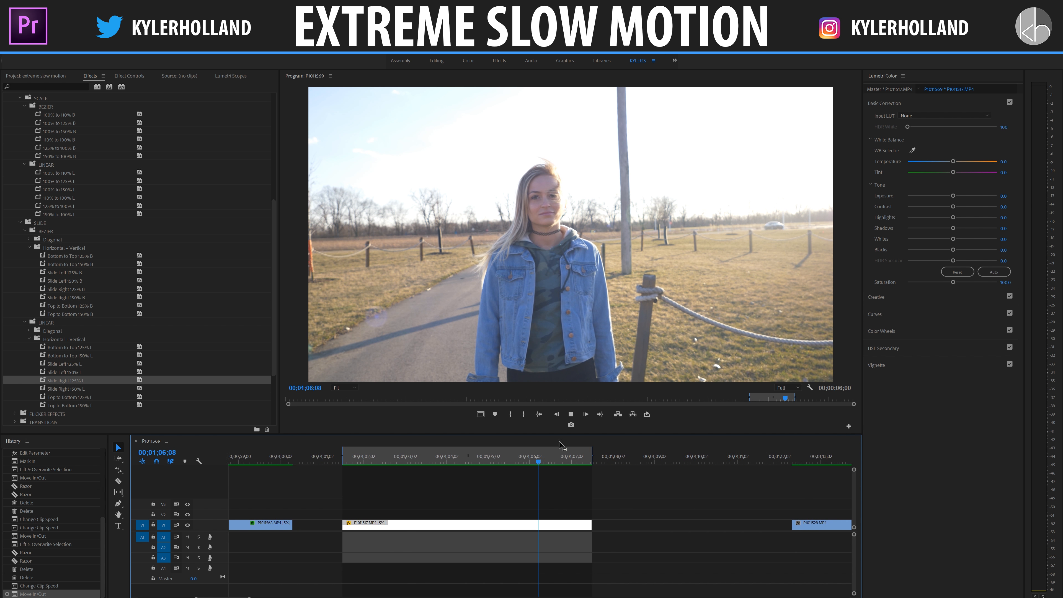
key("space")
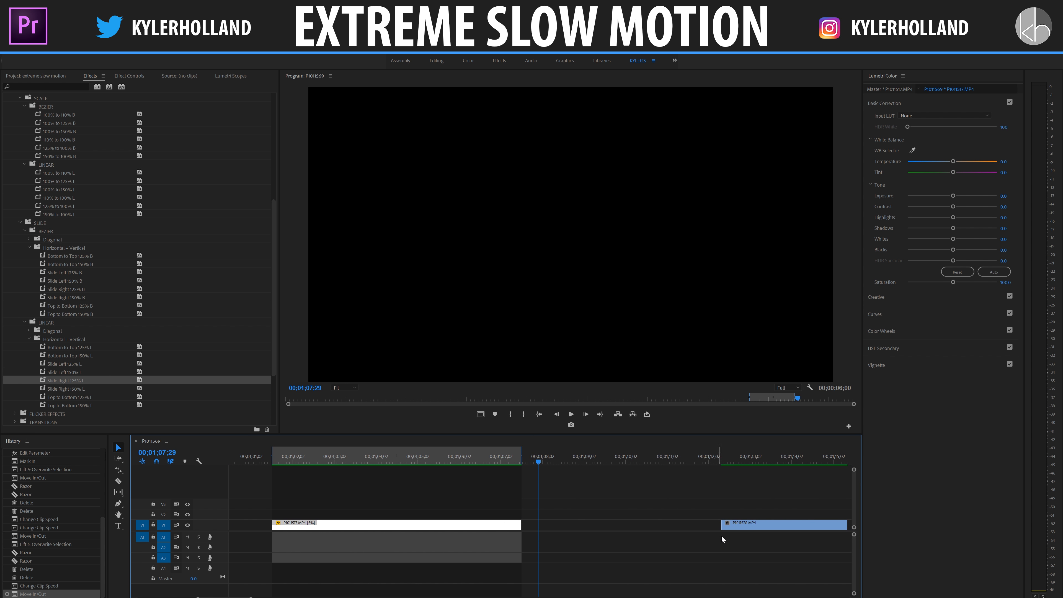
Step: Move the third clip closer to the slowed second clip and set it to 5% speed with Optical Flow interpolation
left_click_drag(722, 526, 582, 526)
left_click_drag(579, 460, 587, 459)
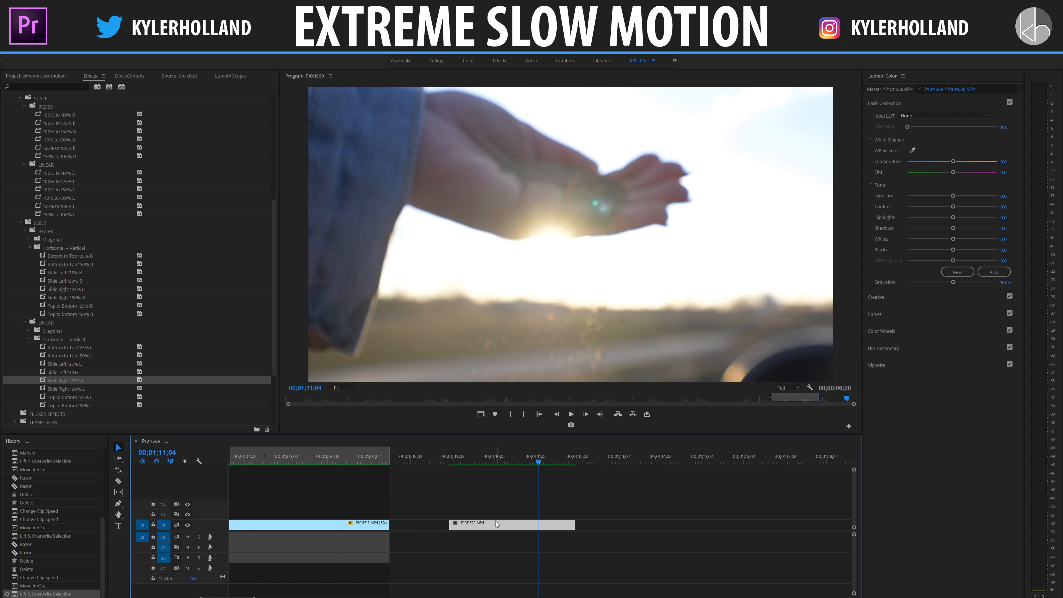
right_click(562, 527)
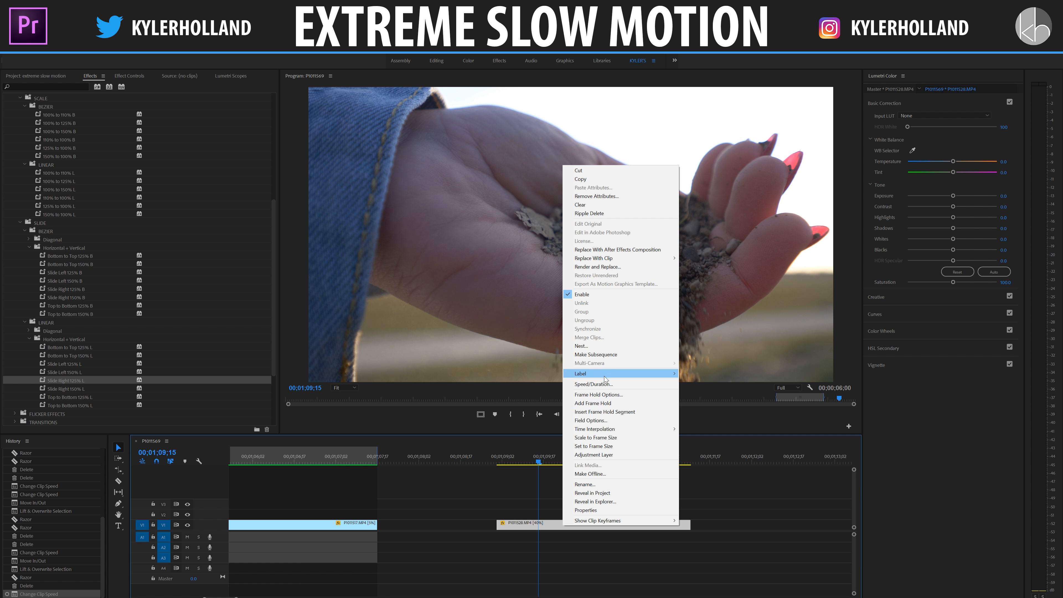
left_click(604, 384)
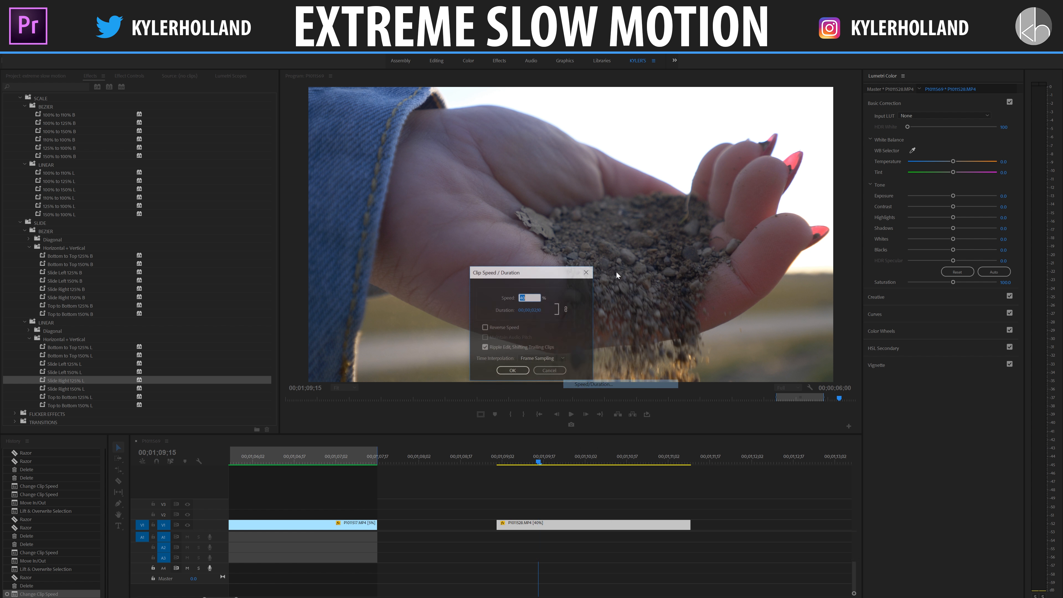
type("5")
left_click(552, 359)
left_click(511, 371)
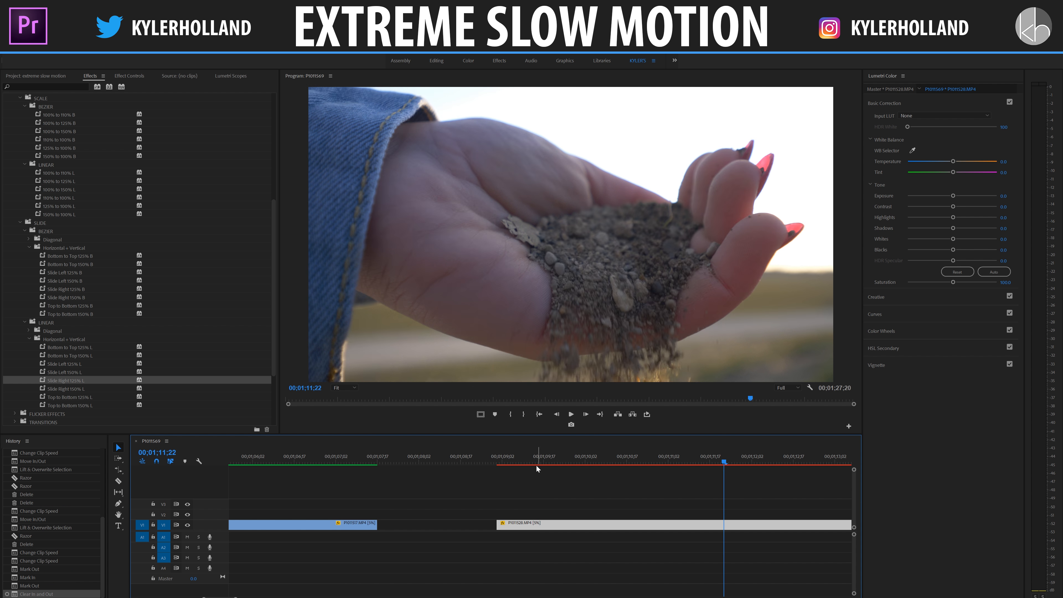
Step: Mark an in point at 00;01;08;28 and an out point at 00;01;11;09 around the third clip's beginning and render In to Out
mouse_move(536, 464)
left_mouse_down()
mouse_move(505, 468)
mouse_move(635, 459)
mouse_move(592, 472)
mouse_move(541, 465)
left_mouse_up()
left_click(493, 463)
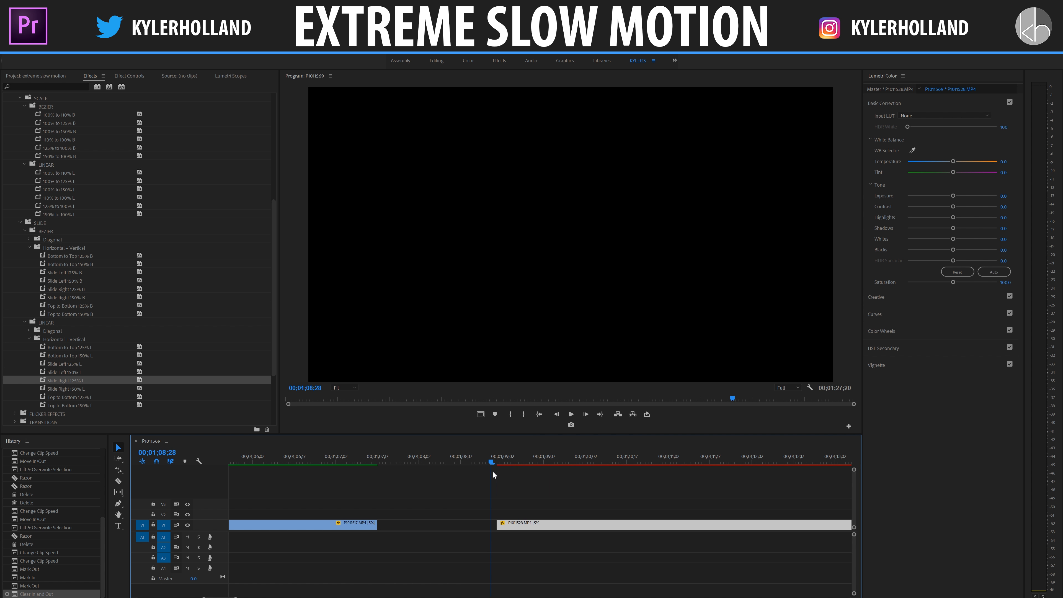
key("i")
left_click_drag(492, 463, 689, 460)
key("o")
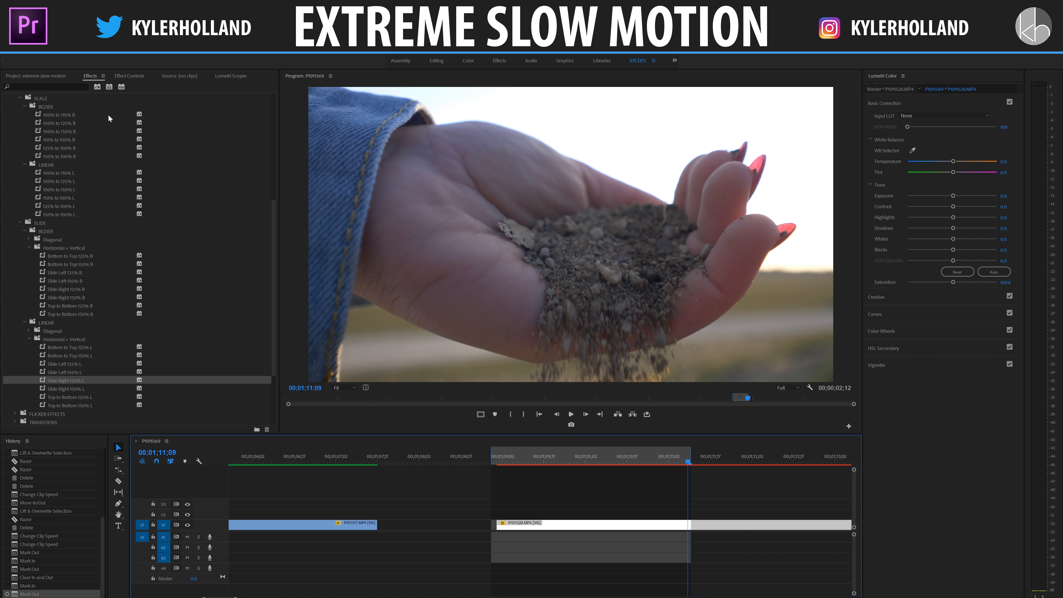
left_click(44, 54)
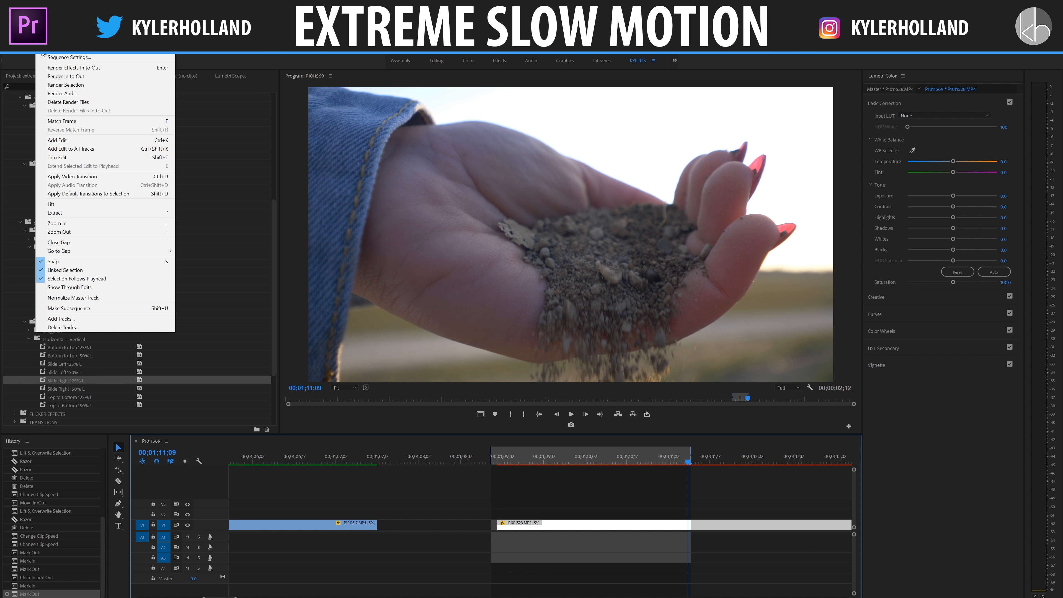
left_click(65, 76)
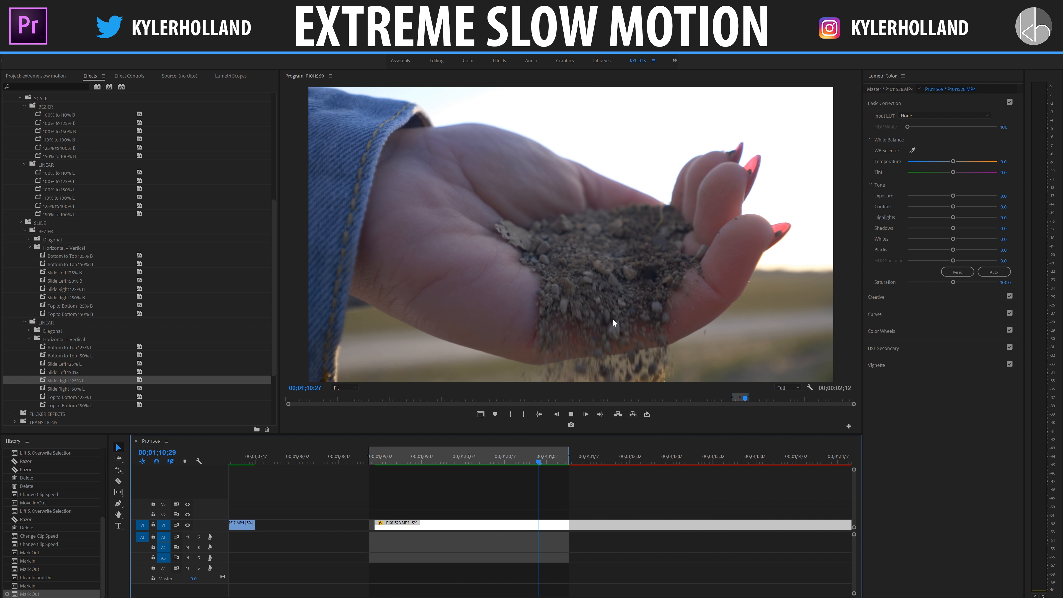
Step: Replay the rendered section of the third clip several times from its start to examine the slow motion
left_click(439, 461)
left_click_drag(439, 461, 346, 463)
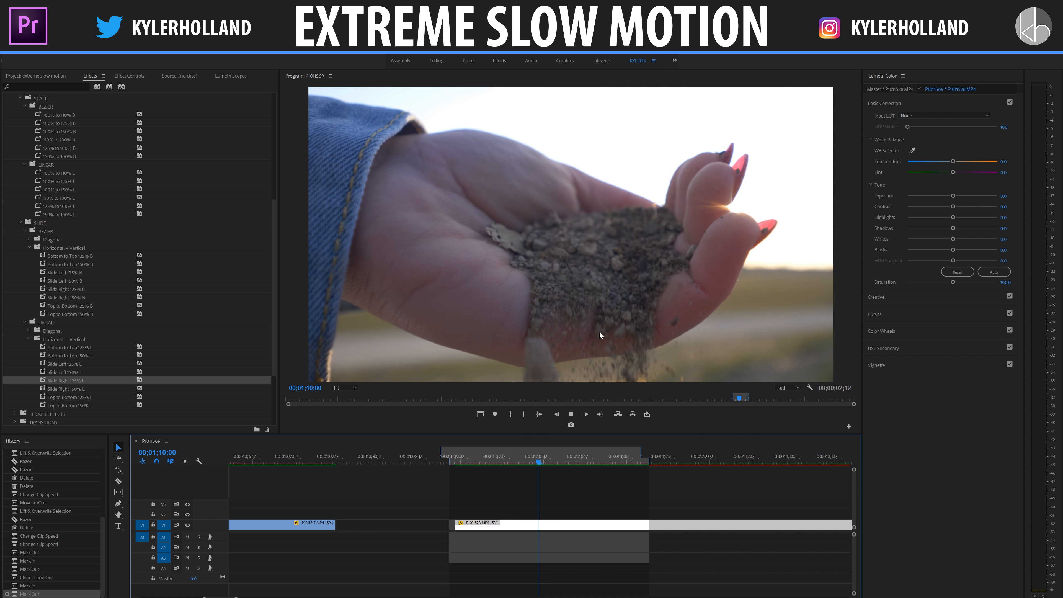
left_click_drag(500, 461, 343, 464)
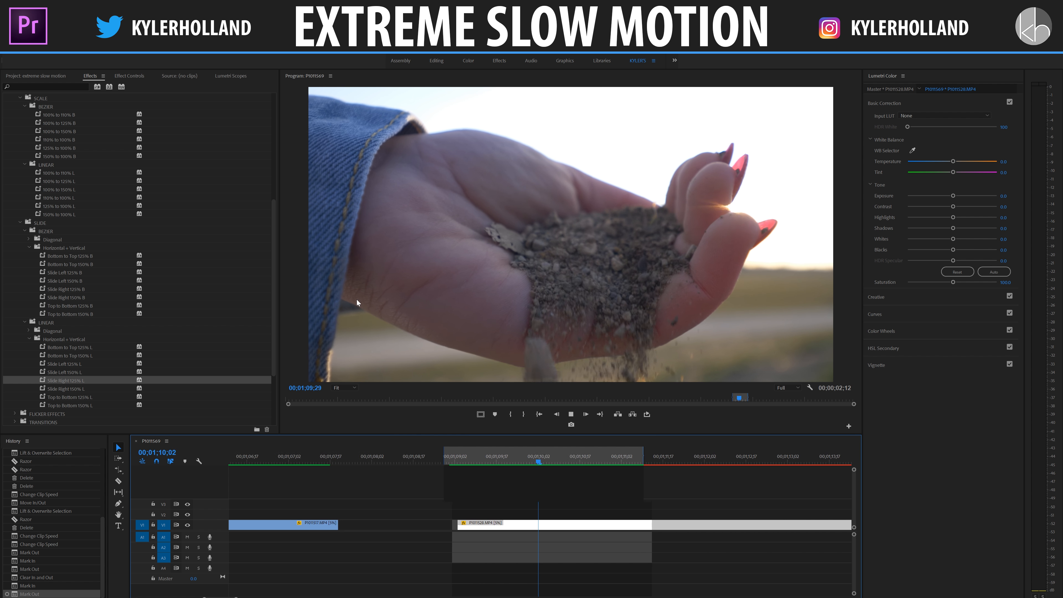
left_click_drag(441, 462, 396, 462)
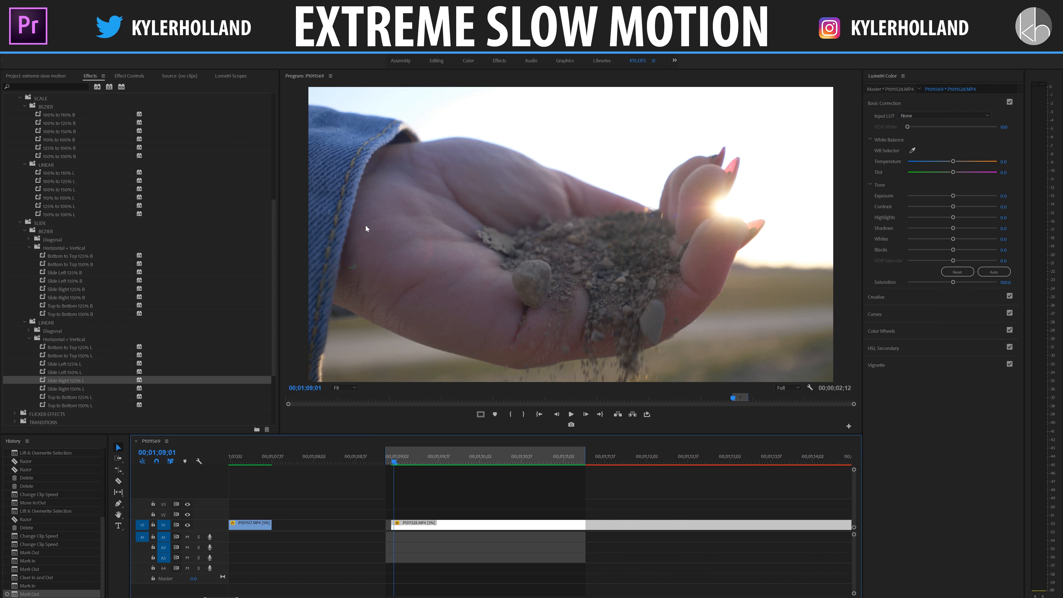
key("space")
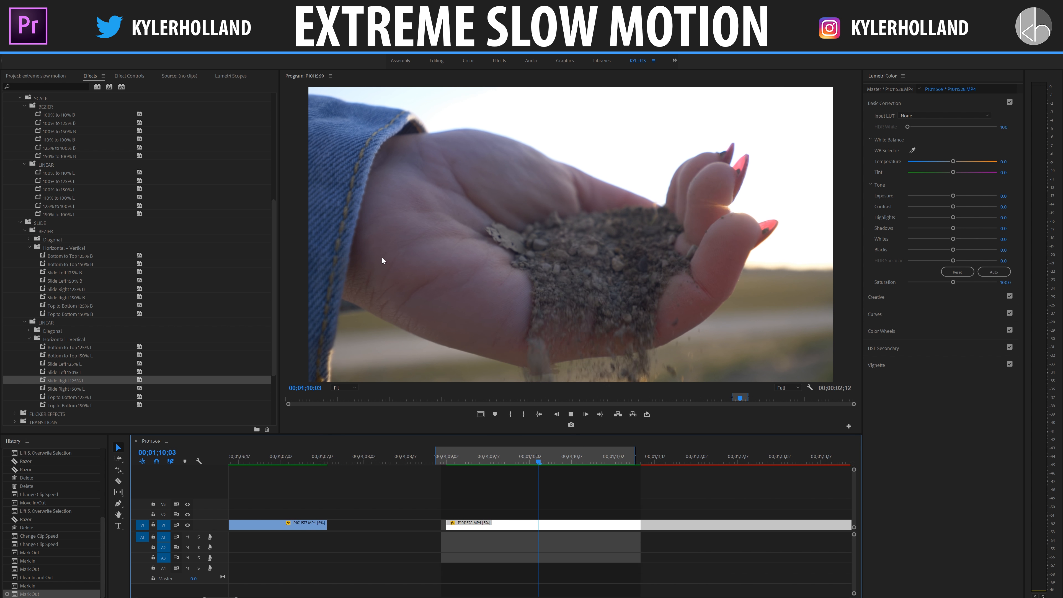
left_click_drag(474, 462, 398, 465)
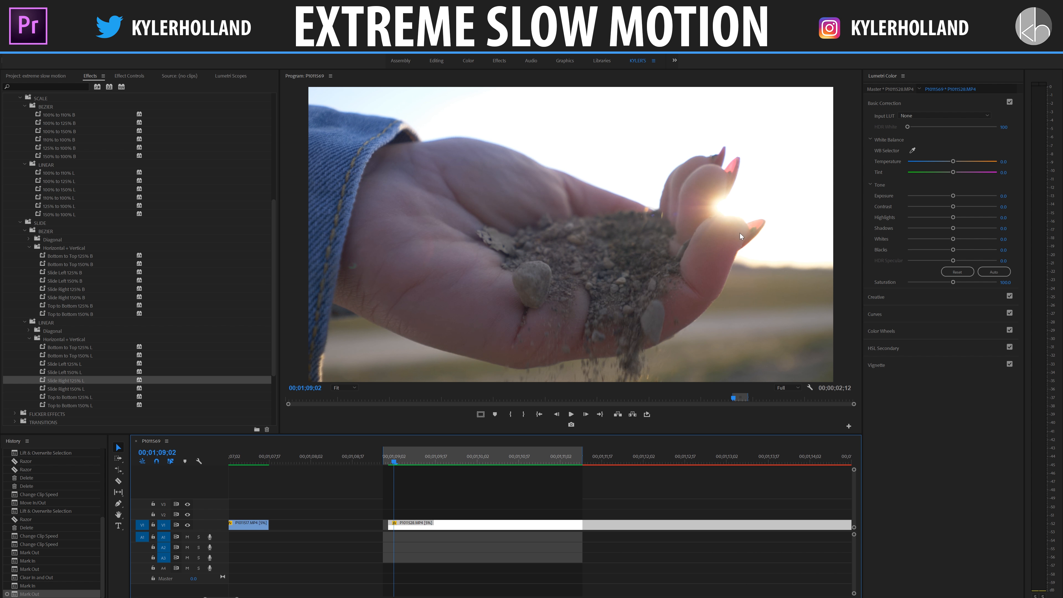
key("space")
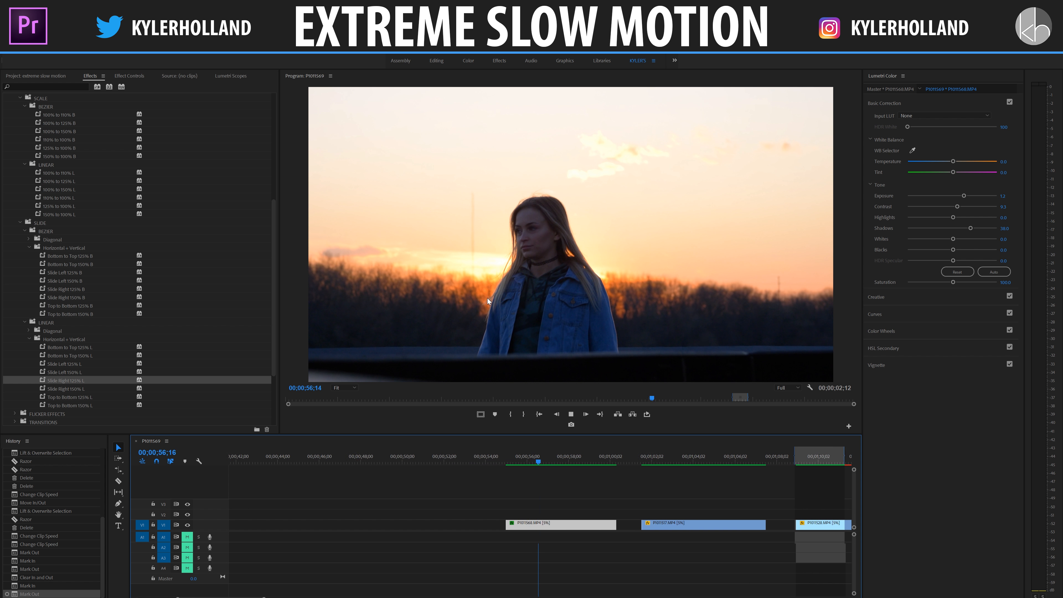
Step: Stop playback on the slowed first clip and nest it under the default sequence name
key("space")
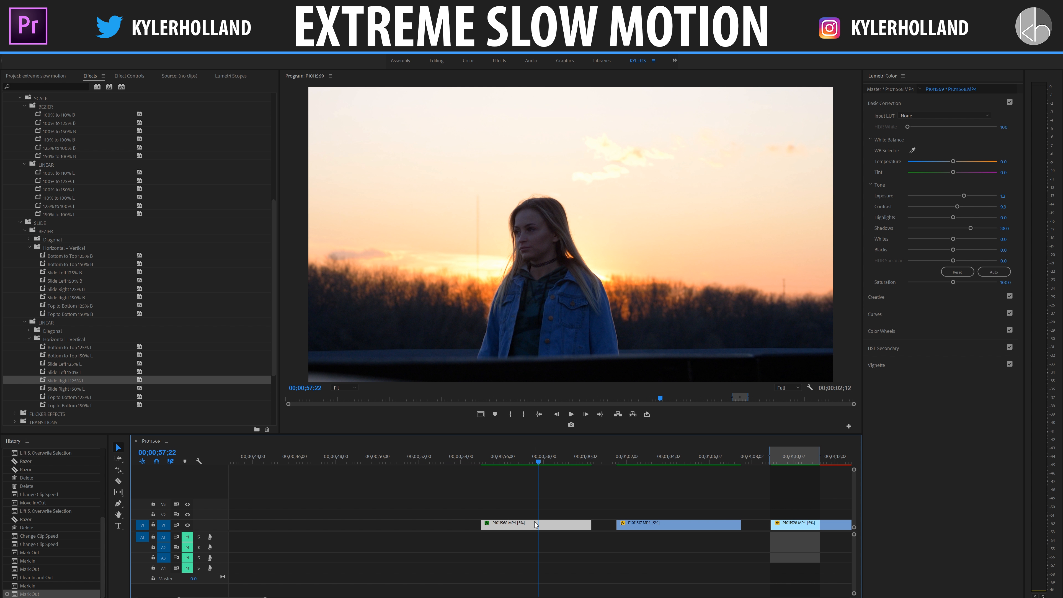
right_click(534, 528)
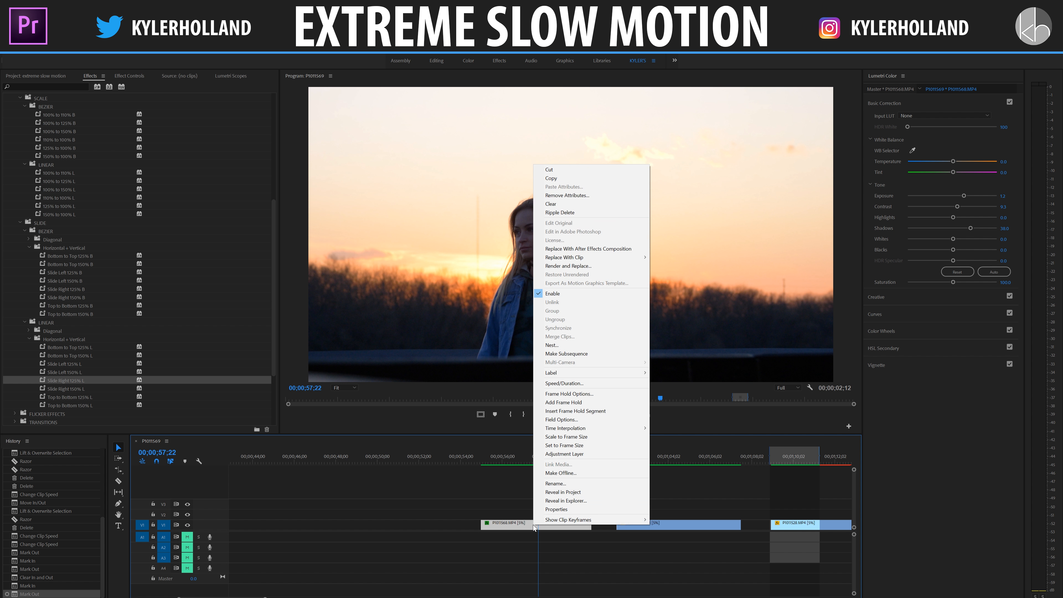
left_click(580, 348)
key("Return")
Step: Browse the Rotation, Scale and Slide folders within the Fake Camera Movements presets
scroll(184, 243, "up", 5)
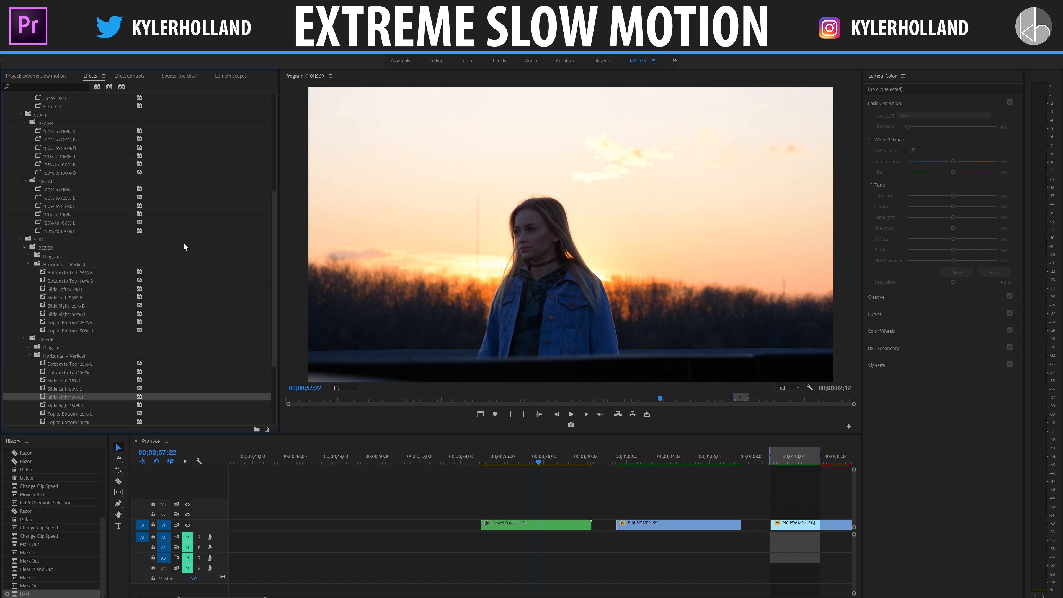
scroll(47, 205, "up", 2)
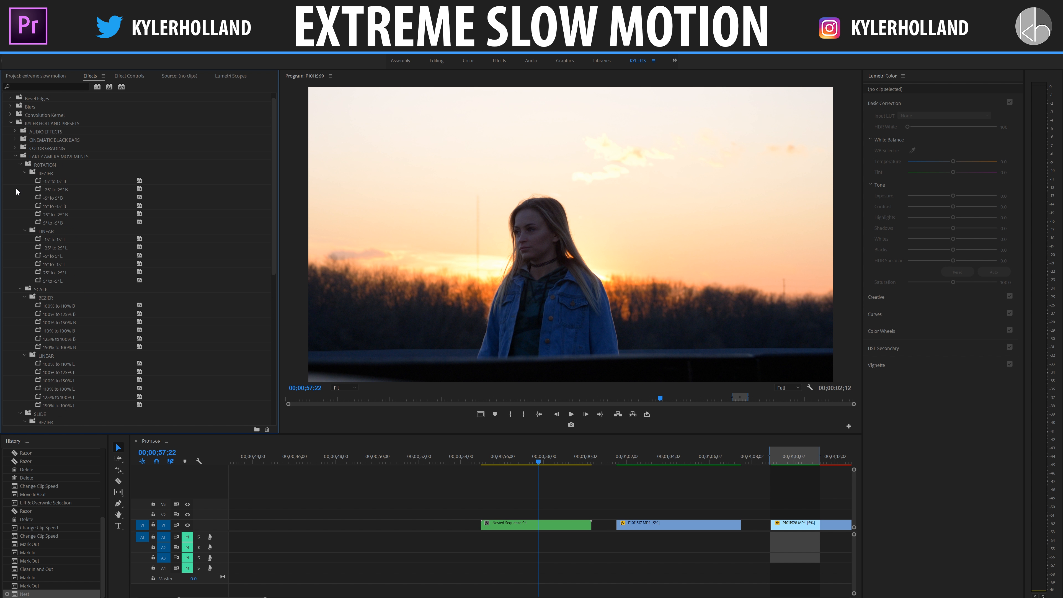
left_click(20, 164)
left_click(21, 173)
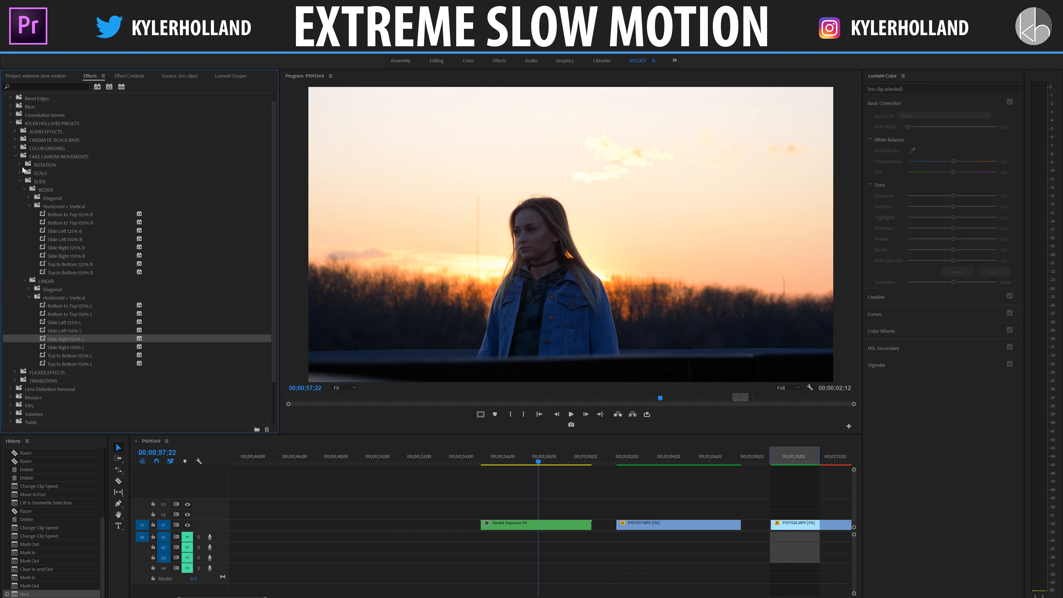
left_click(25, 187)
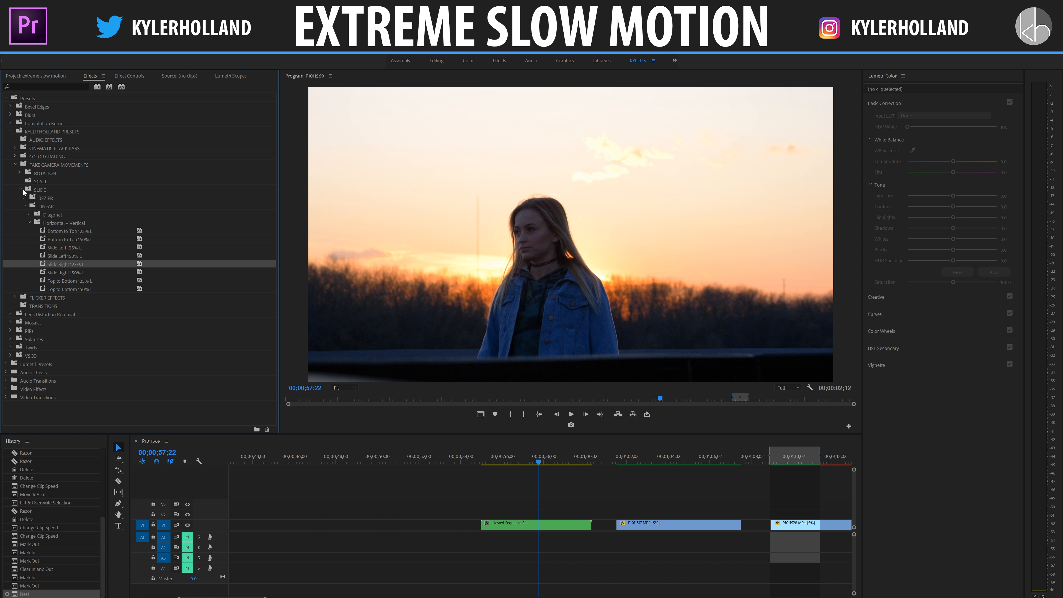
left_click(21, 191)
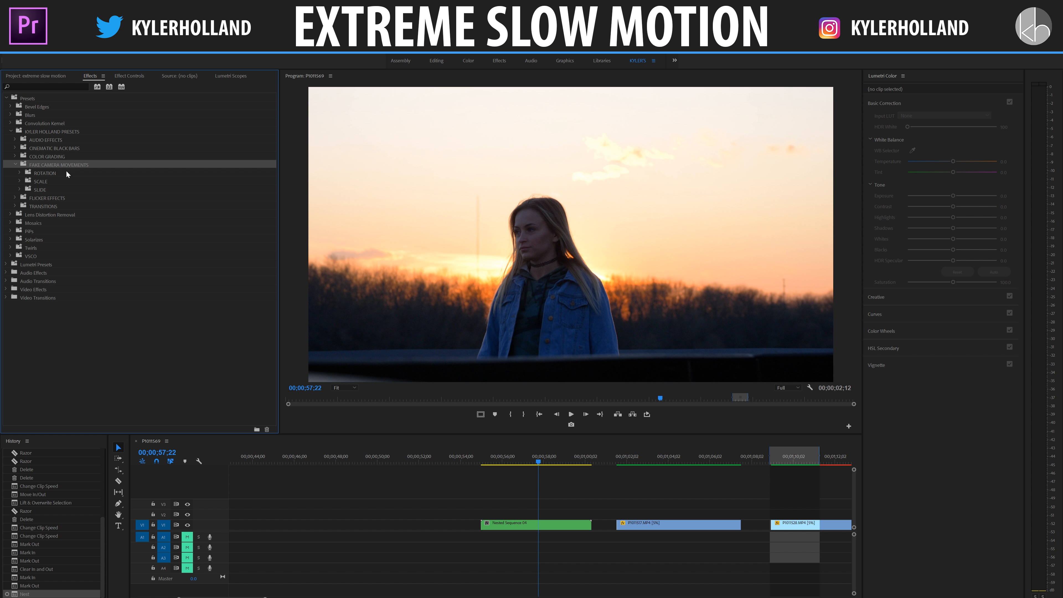
left_click(19, 173)
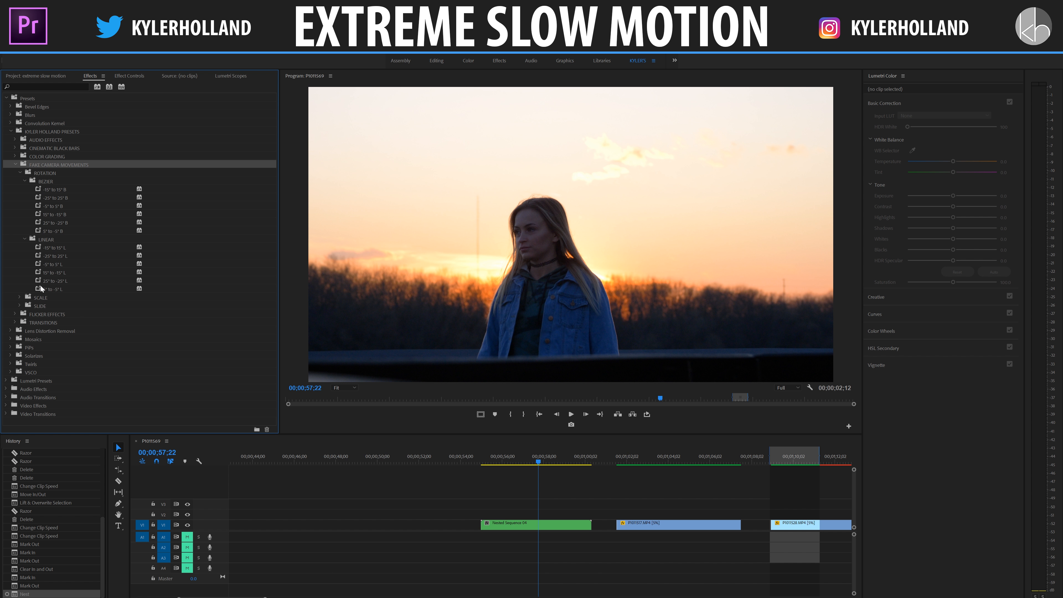
left_click(20, 297)
scroll(60, 280, "down", 2)
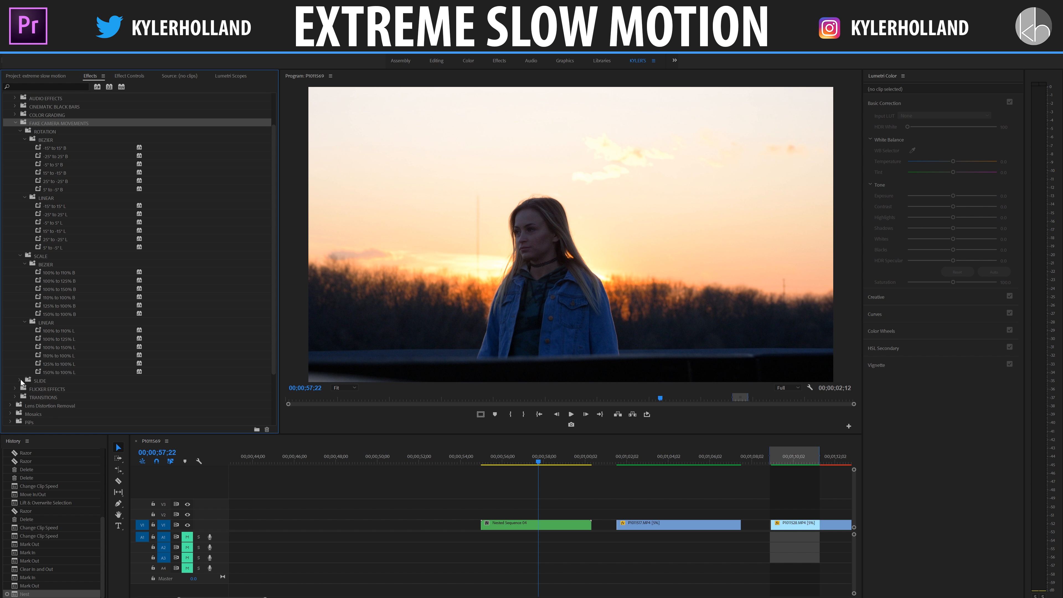
scroll(60, 346, "down", 2)
scroll(136, 329, "up", 3)
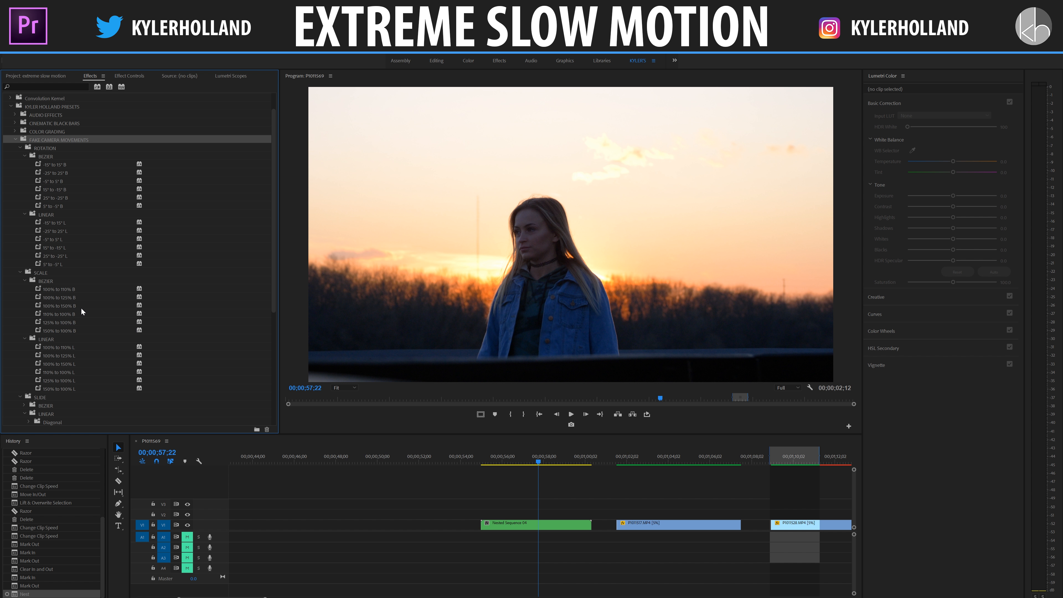
Step: Apply the linear scale preset 100% to 125% L to the nested first clip and return to its start
left_click(557, 526)
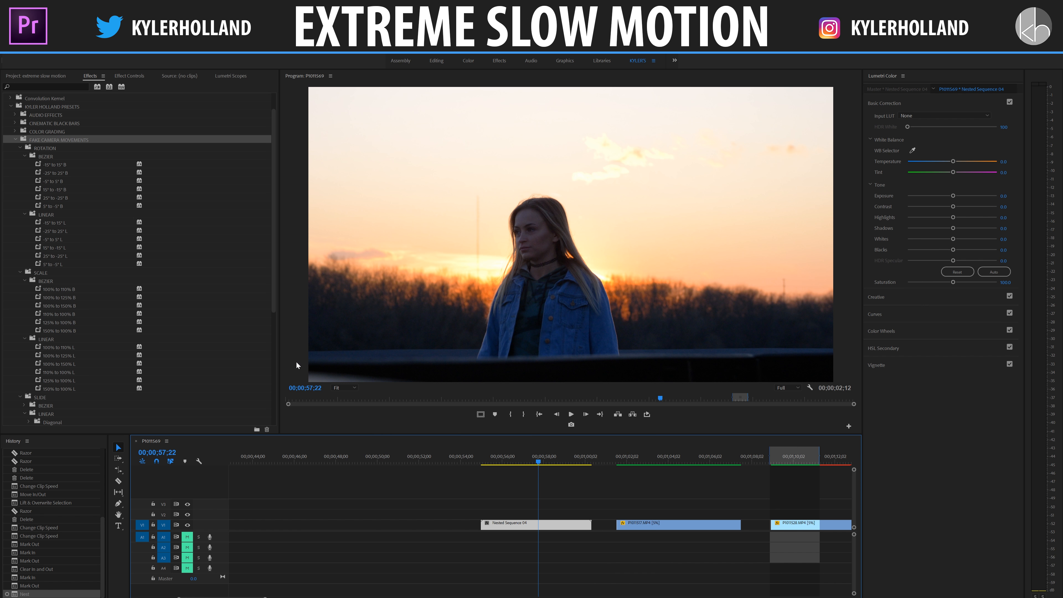
left_click_drag(67, 356, 532, 529)
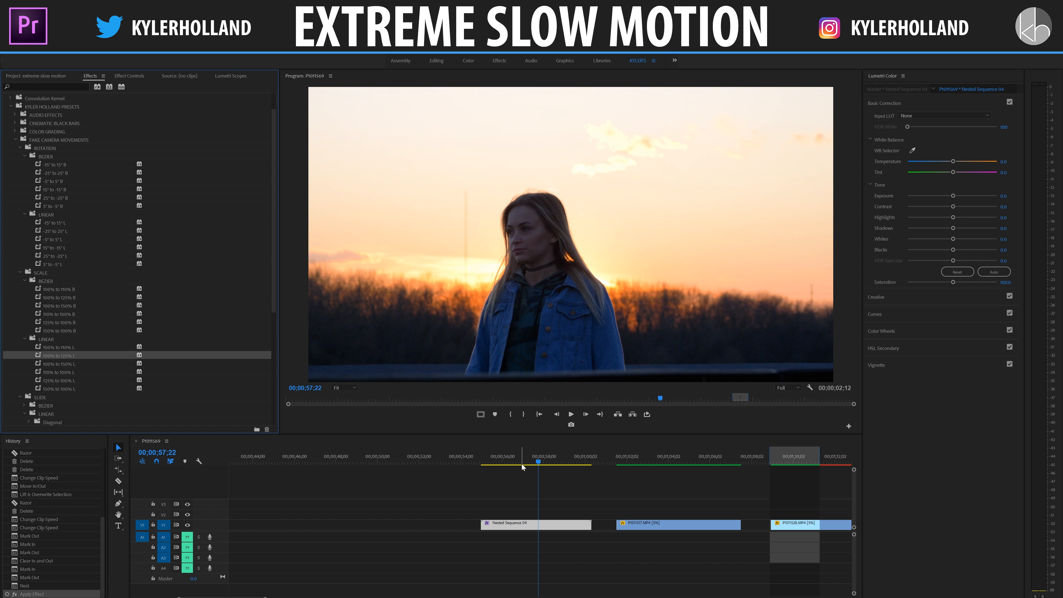
left_click(478, 462)
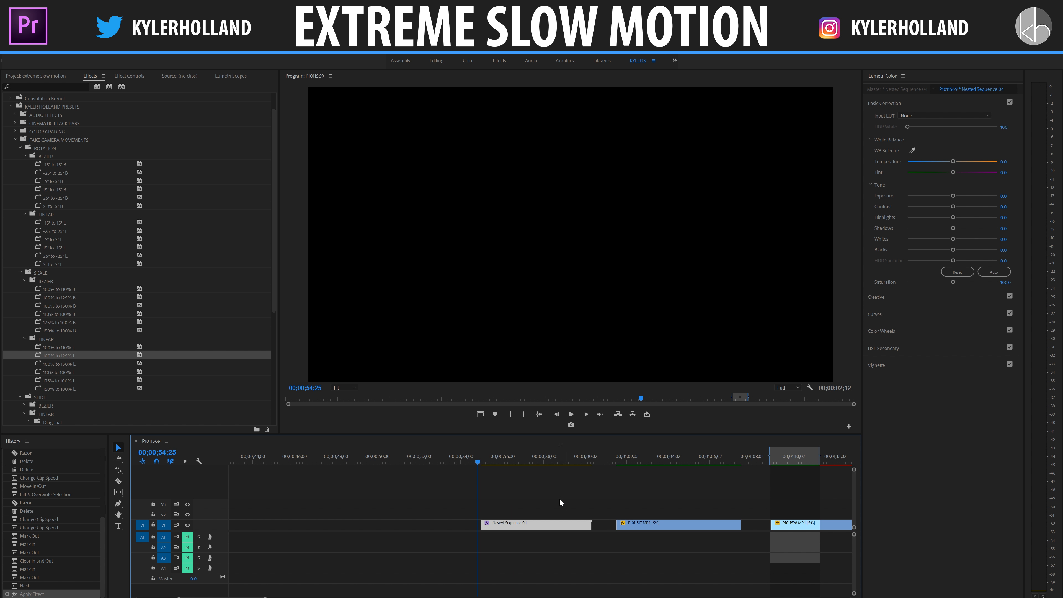
Step: Mark the nested first clip as the in-to-out range and render it with Render In to Out
left_click(546, 460)
key("x")
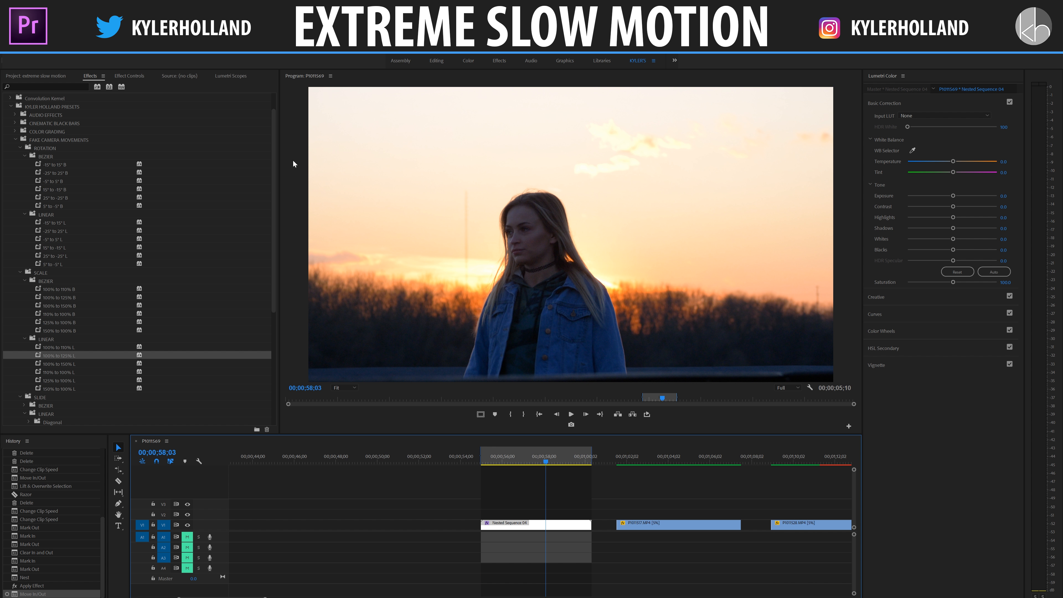
left_click(46, 62)
left_click(67, 82)
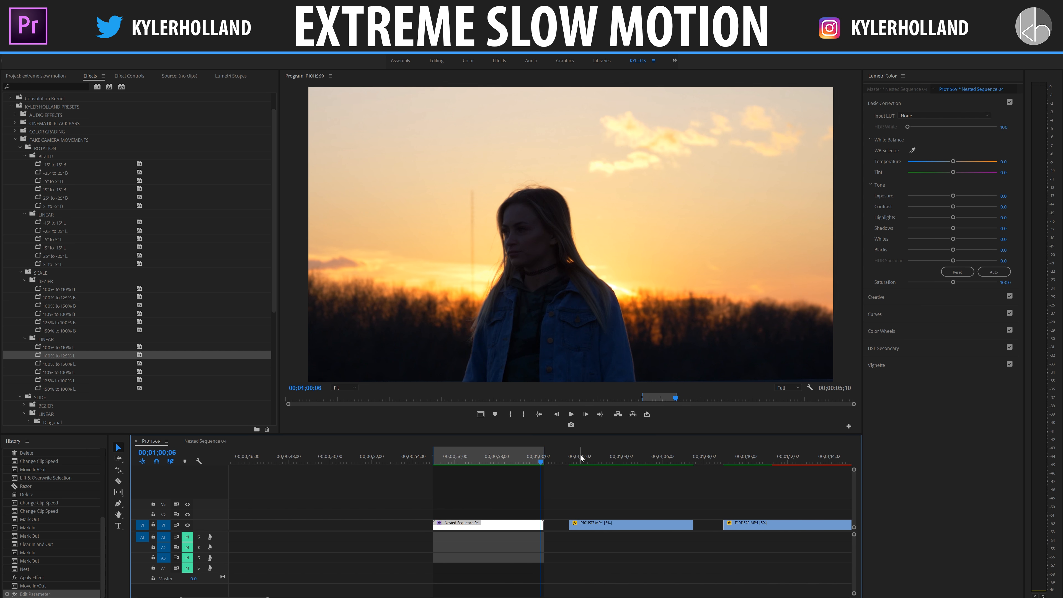
Step: Mark the slowed second clip as the in-to-out range and nest it under the default sequence name
left_click(603, 526)
key("x")
right_click(605, 526)
left_click(655, 344)
left_click(513, 338)
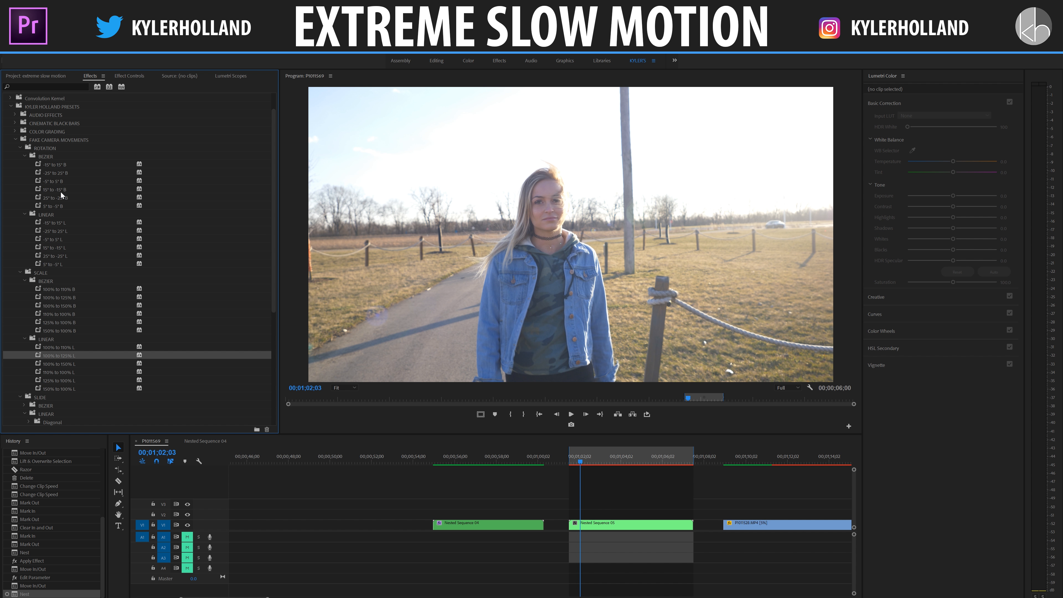
Step: Apply the linear rotation preset -5° to 5° L to the nested second clip
left_click(59, 229)
left_click(55, 239)
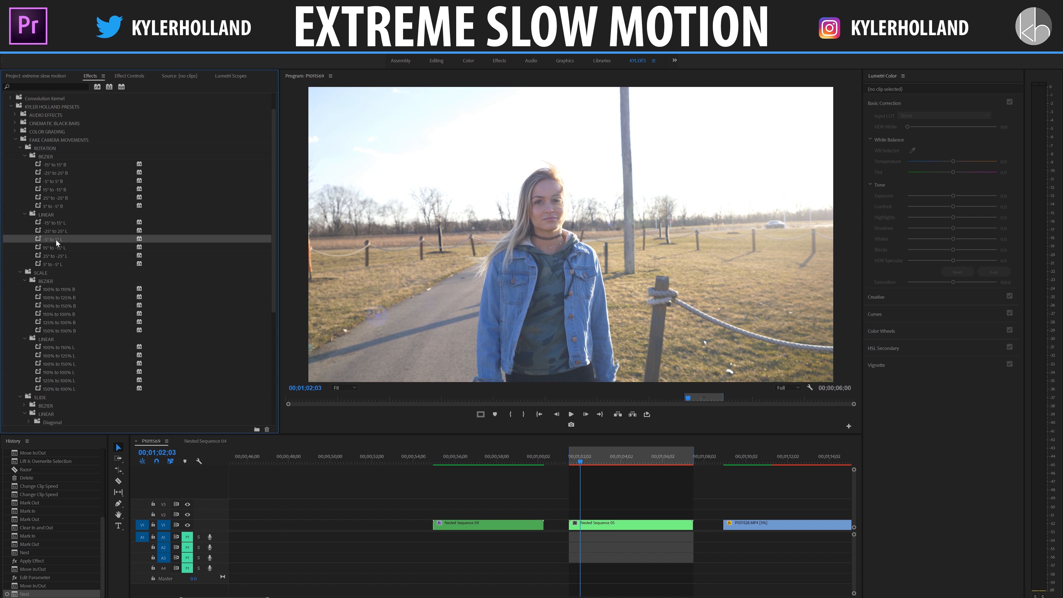
left_click_drag(626, 523, 627, 524)
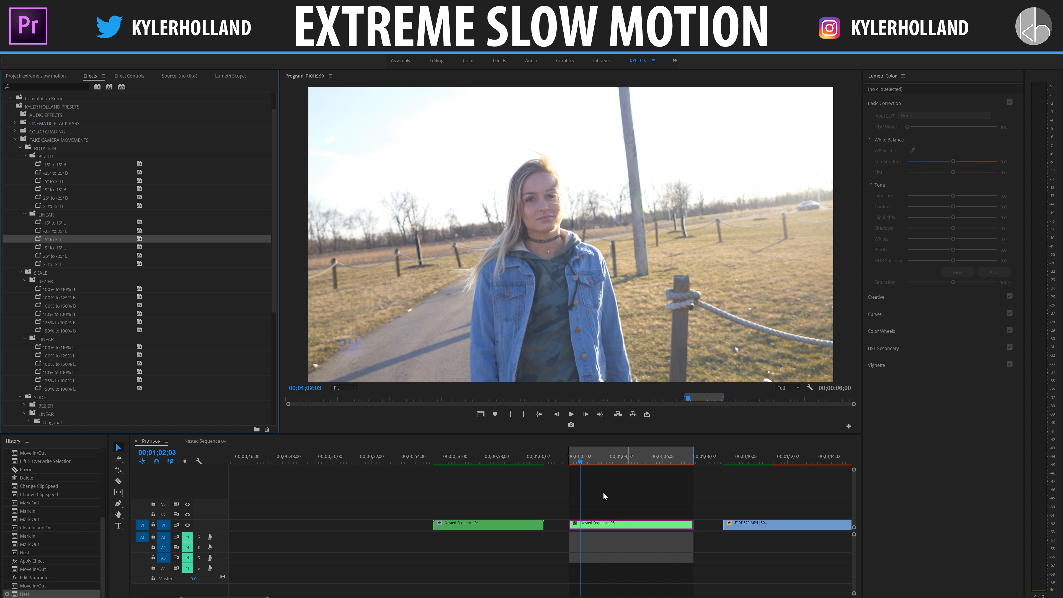
Step: Preview the rotating second clip from its start and render its marked range with Render In to Out
left_click(569, 460)
scroll(541, 458, "down", 3)
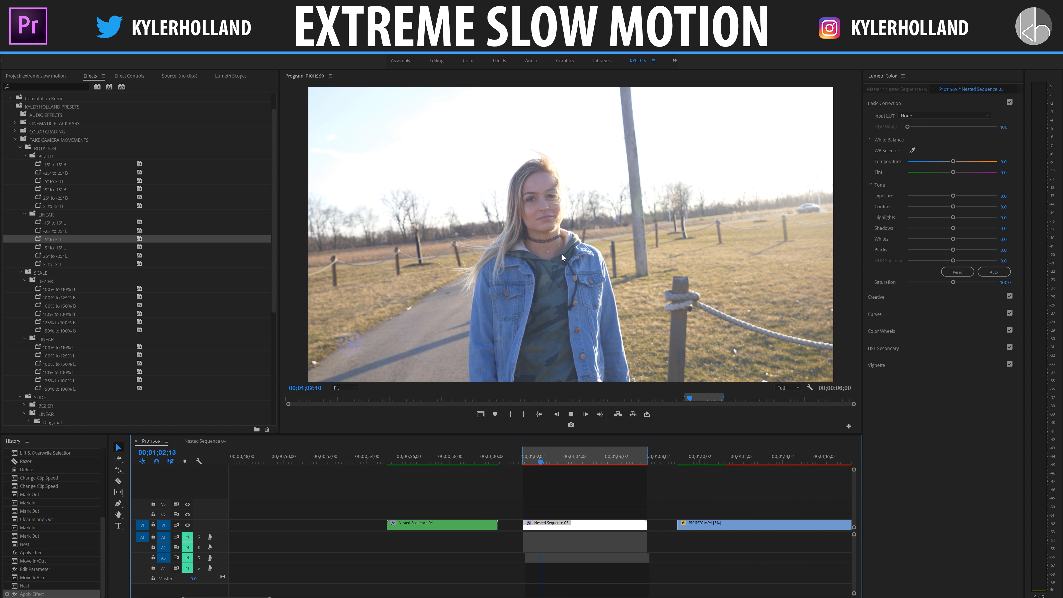
key("space")
left_click(47, 50)
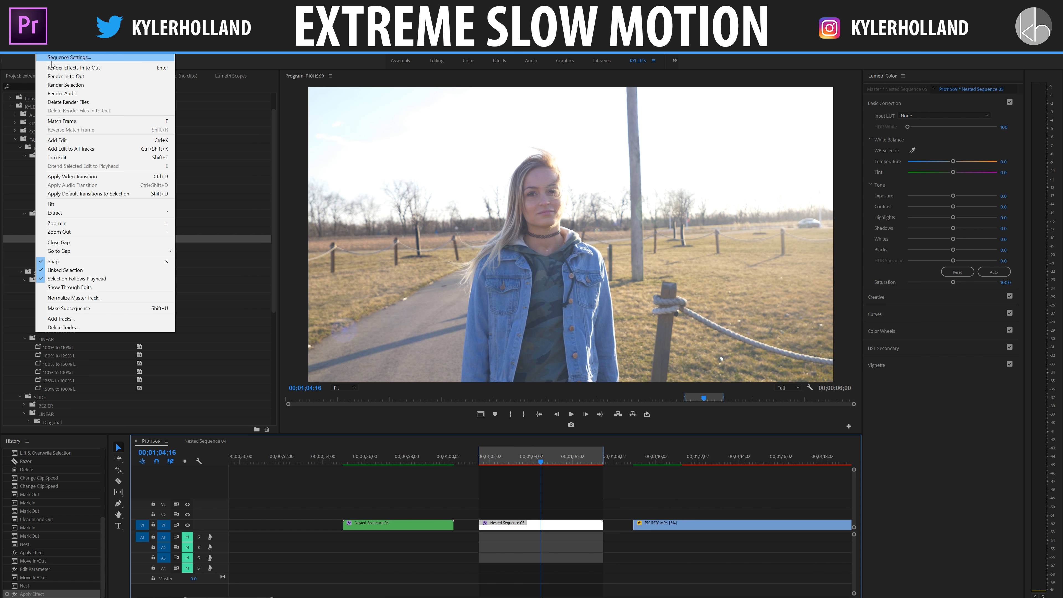
left_click(76, 77)
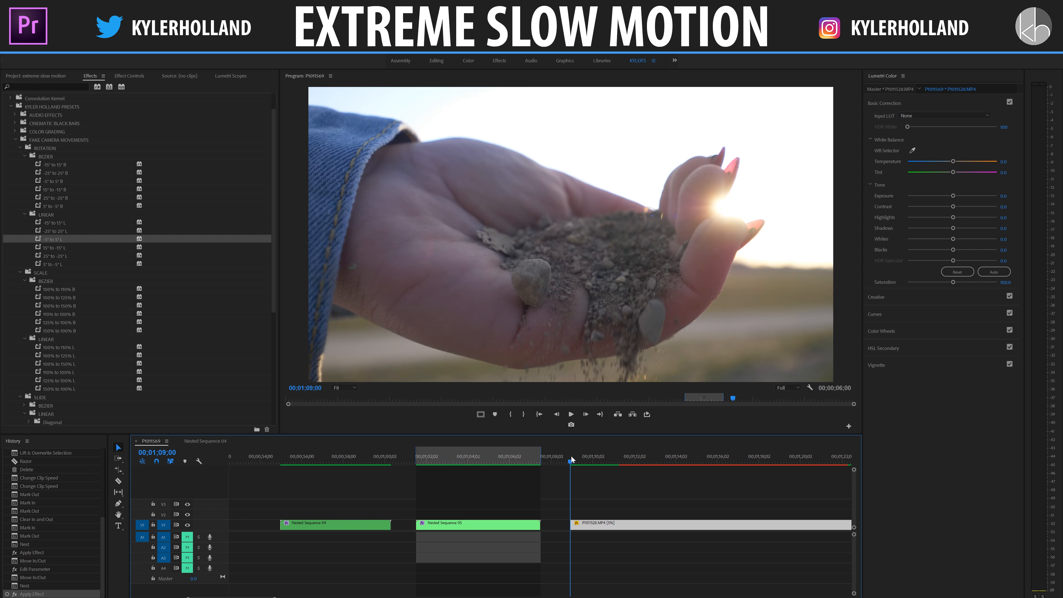
Step: Play the slowed third clip and examine the earlier section of the edit in an overview of the timeline
key("space")
key("minus")
key("minus")
key("minus")
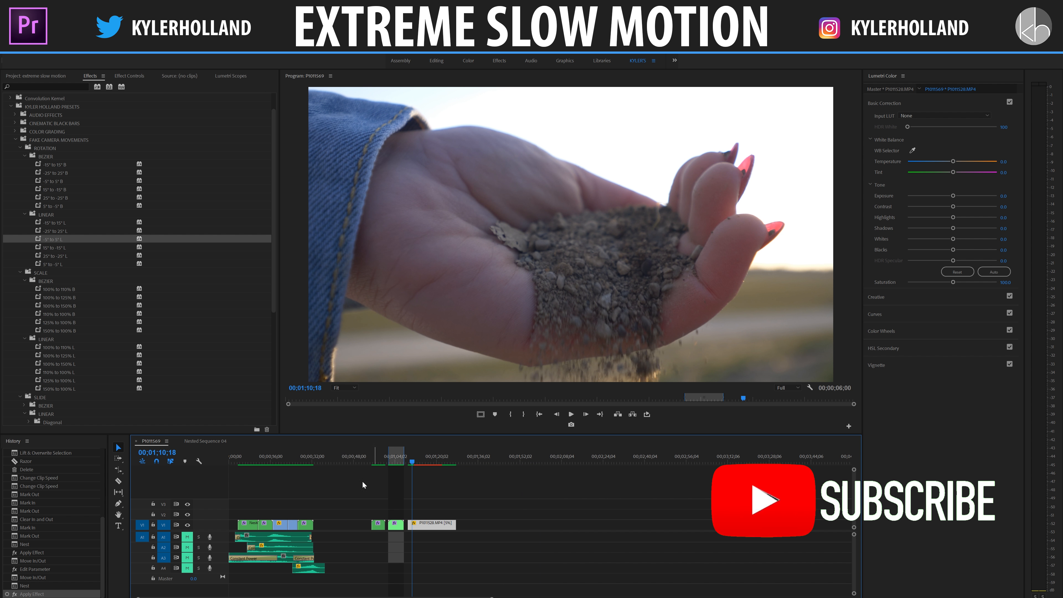
key("minus")
left_click(248, 461)
key("equal")
key("equal")
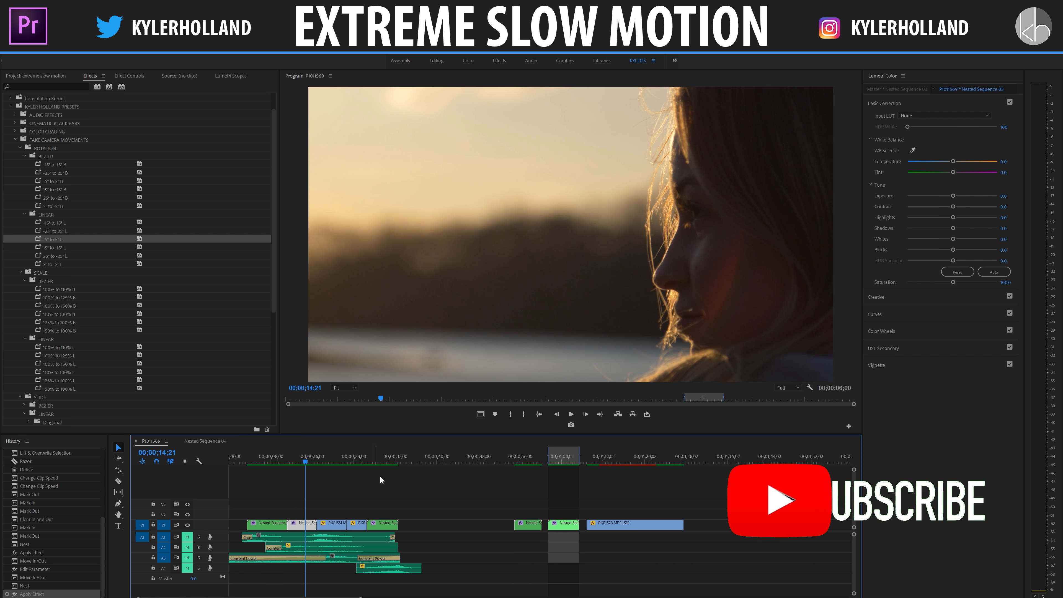
left_click(395, 469)
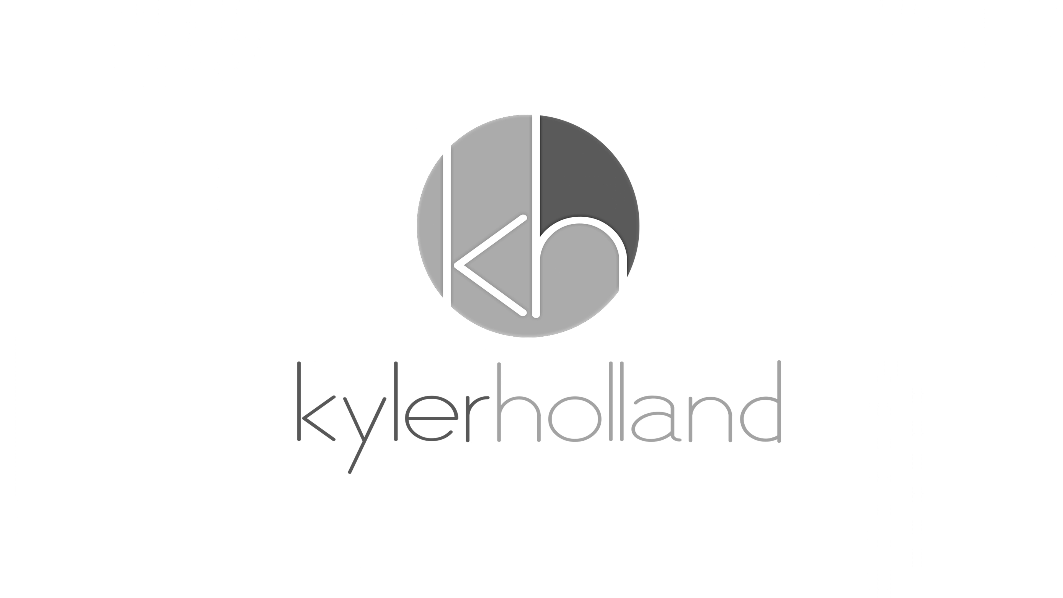